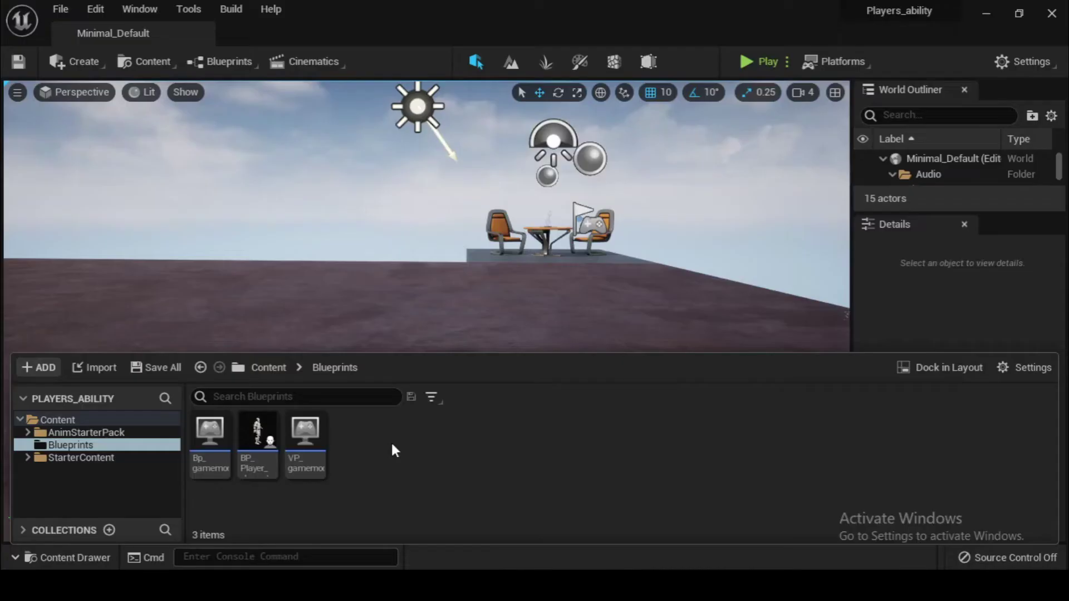
# Start a new Blueprint Class from the Blueprints folder, then cancel the Pick Parent Class dialog.
pyautogui.rightClick(391, 441)
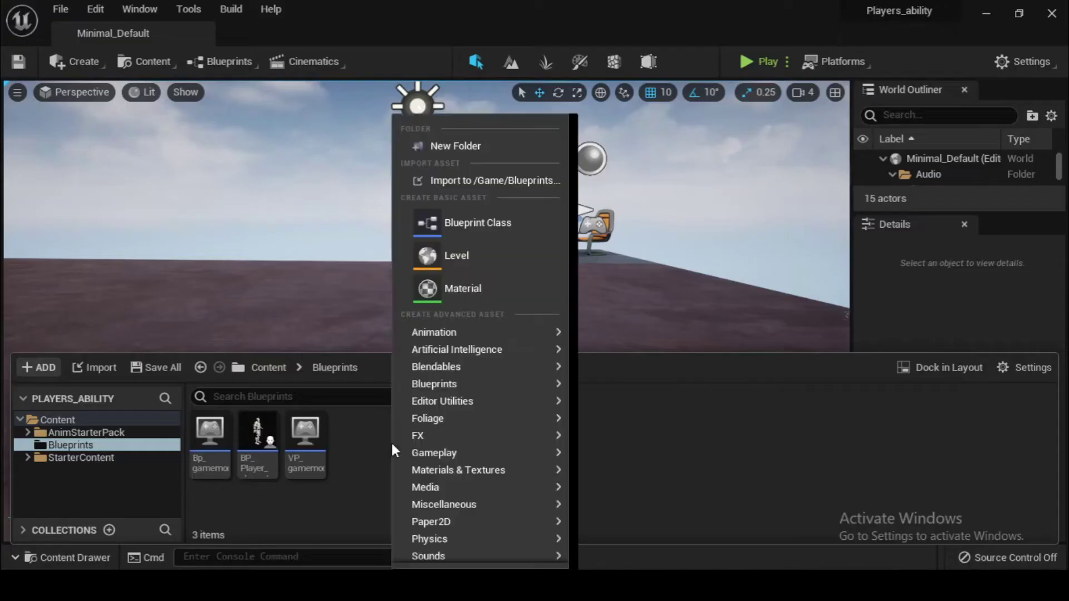
pyautogui.moveTo(440, 435)
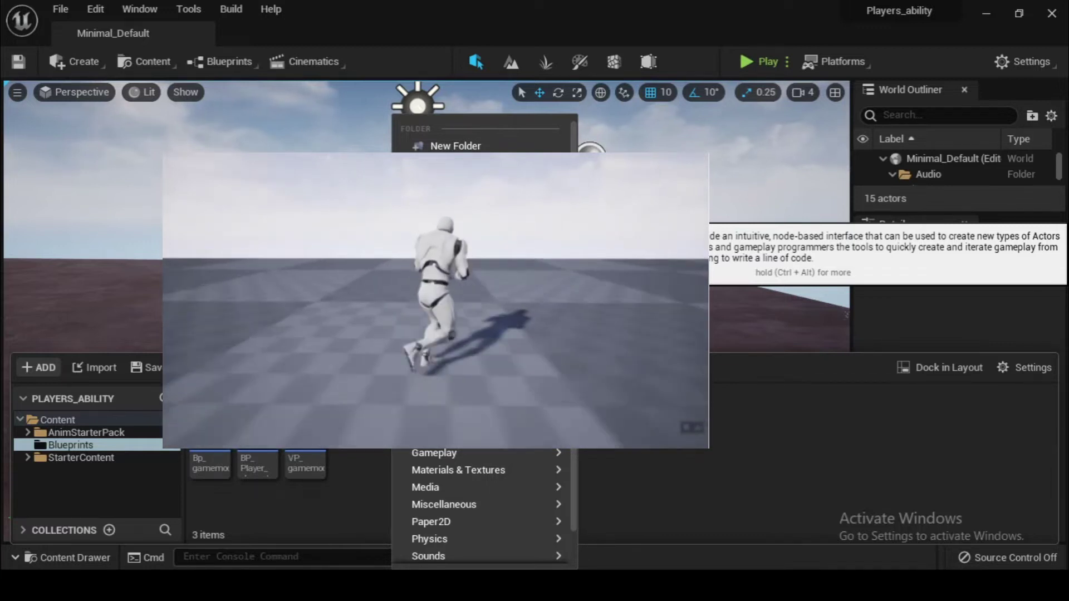
pyautogui.moveTo(490, 435)
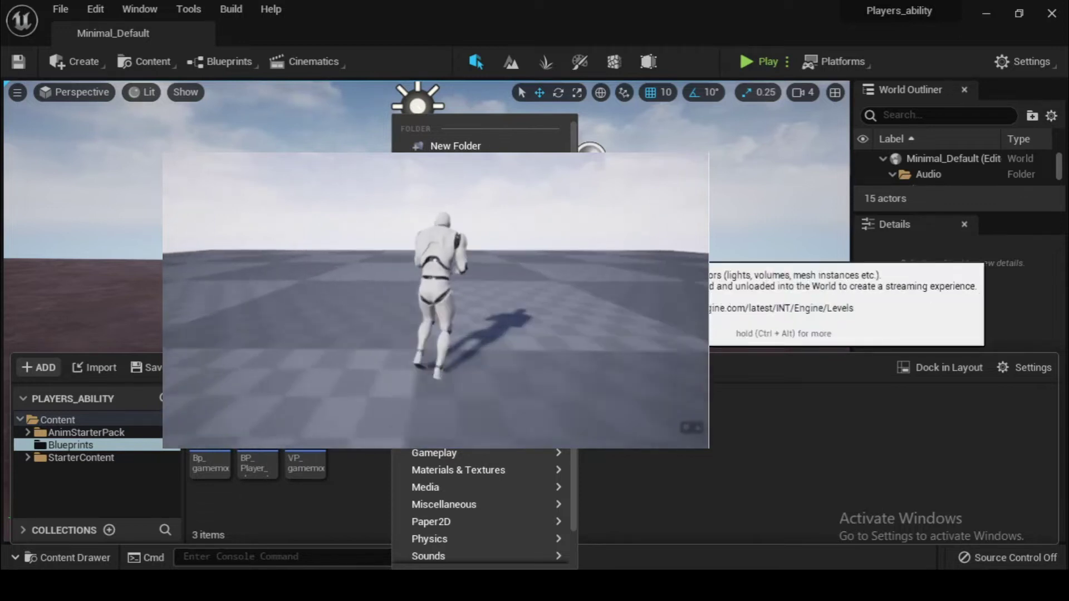
pyautogui.click(445, 181)
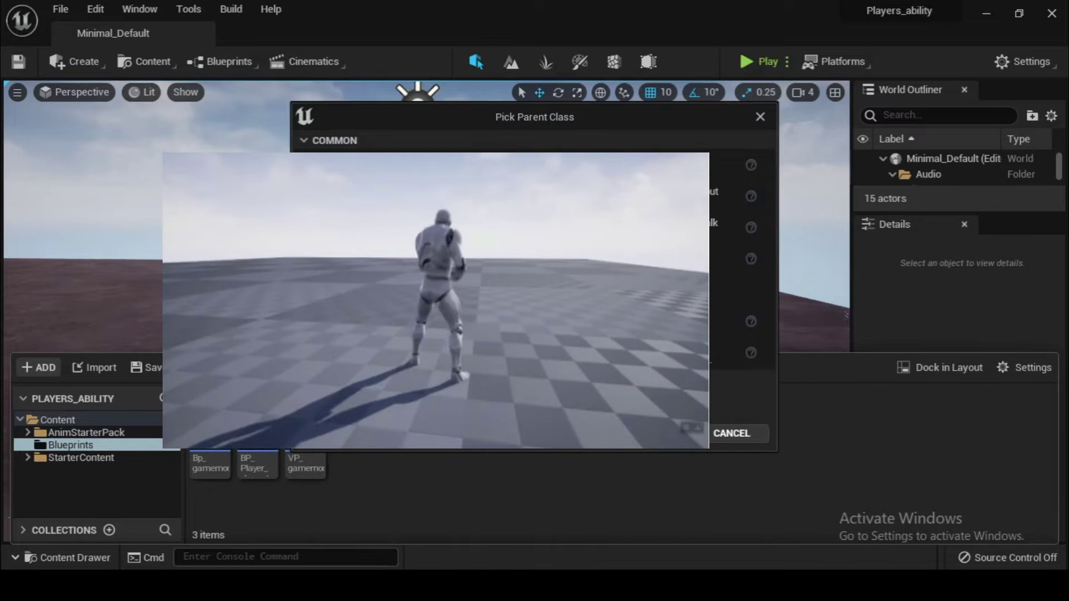
pyautogui.click(761, 117)
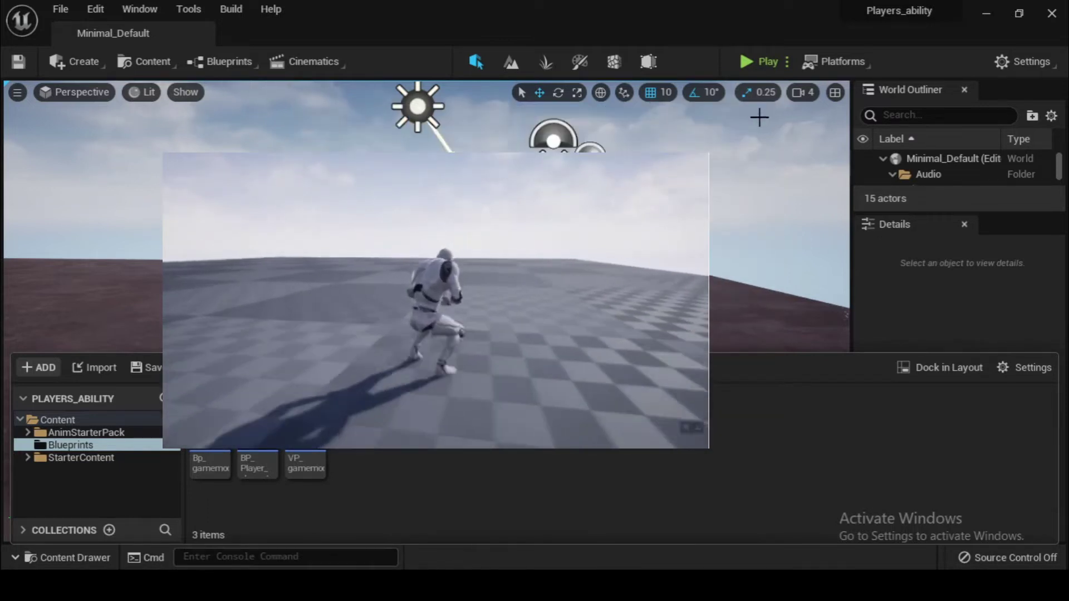
# Create an Animation > Blend Space on UE4_Mannequin_Skeleton and name it Locomotion_BS.
pyautogui.rightClick(448, 434)
pyautogui.moveTo(450, 435)
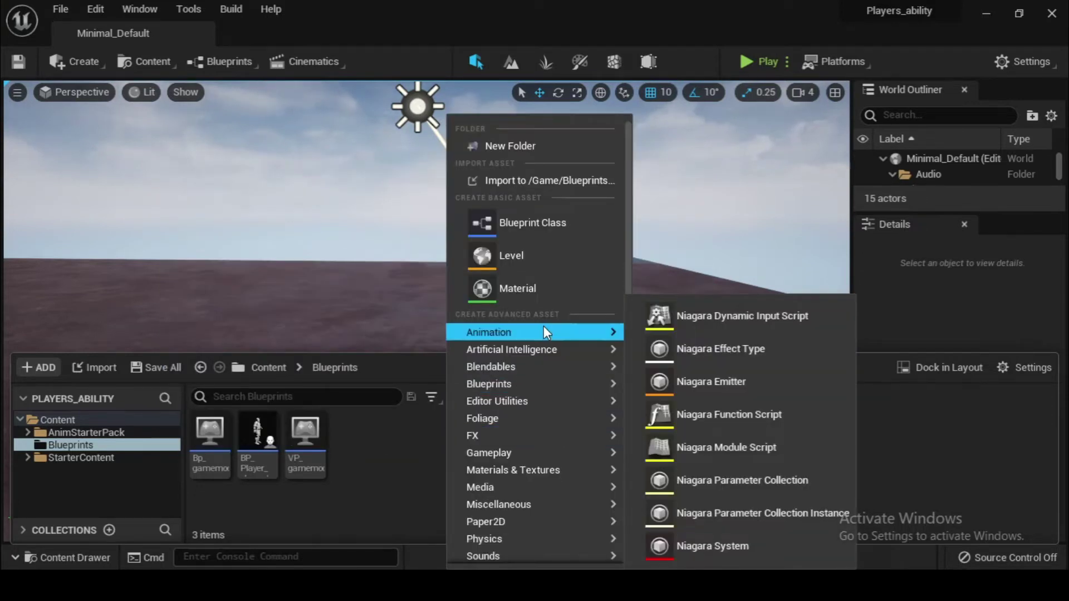
pyautogui.moveTo(543, 326)
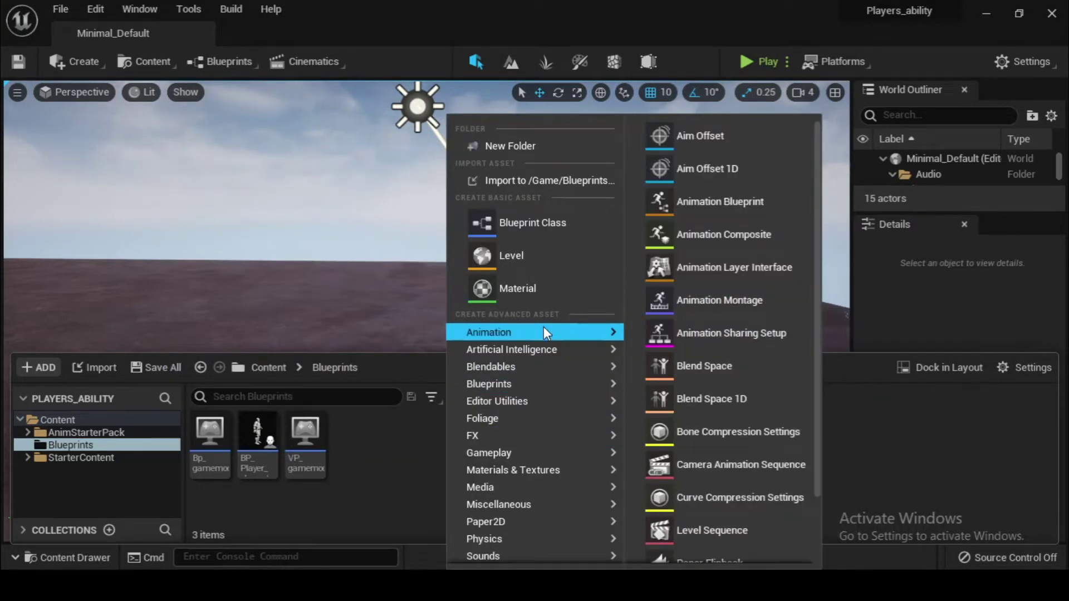
pyautogui.click(730, 367)
pyautogui.click(441, 101)
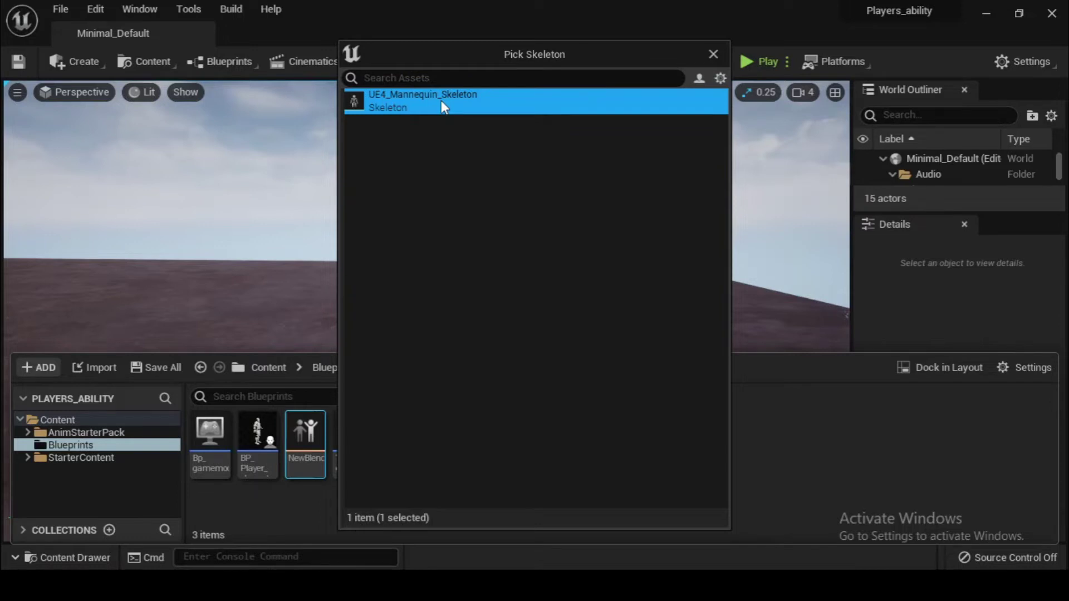
pyautogui.doubleClick(441, 100)
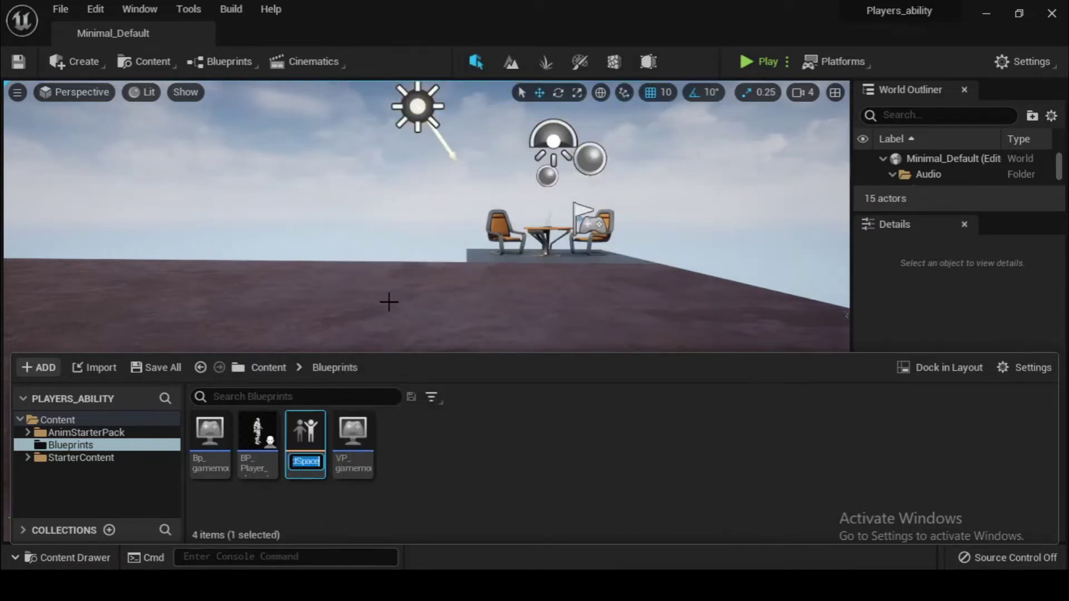
pyautogui.write('Locomotion_BS')
pyautogui.press('Return')
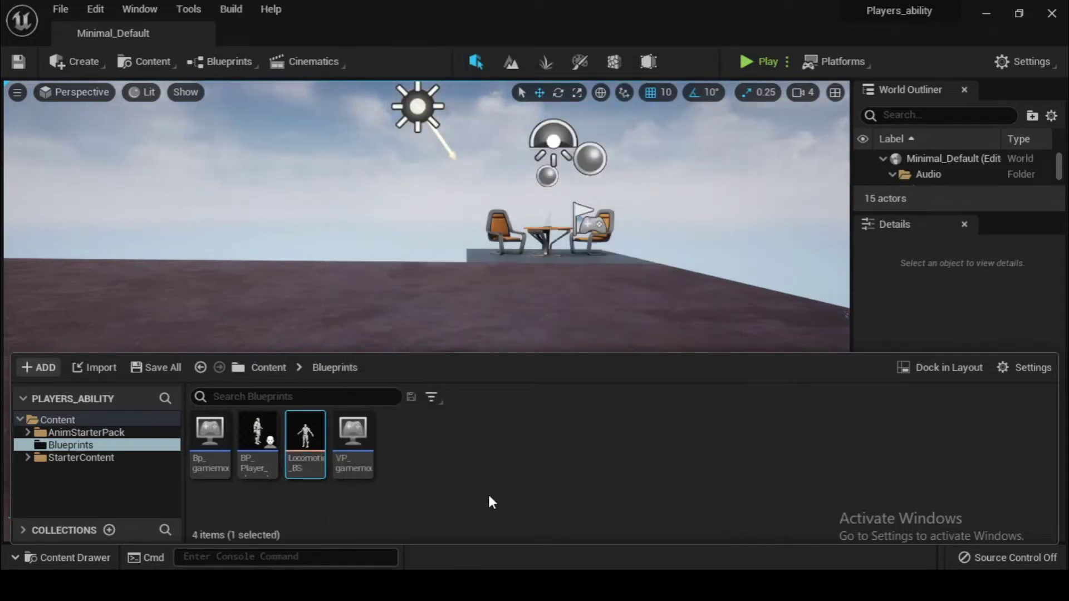
# Open Locomotion_BS as a docked tab and expand its Horizontal and Vertical Axis settings.
pyautogui.doubleClick(307, 436)
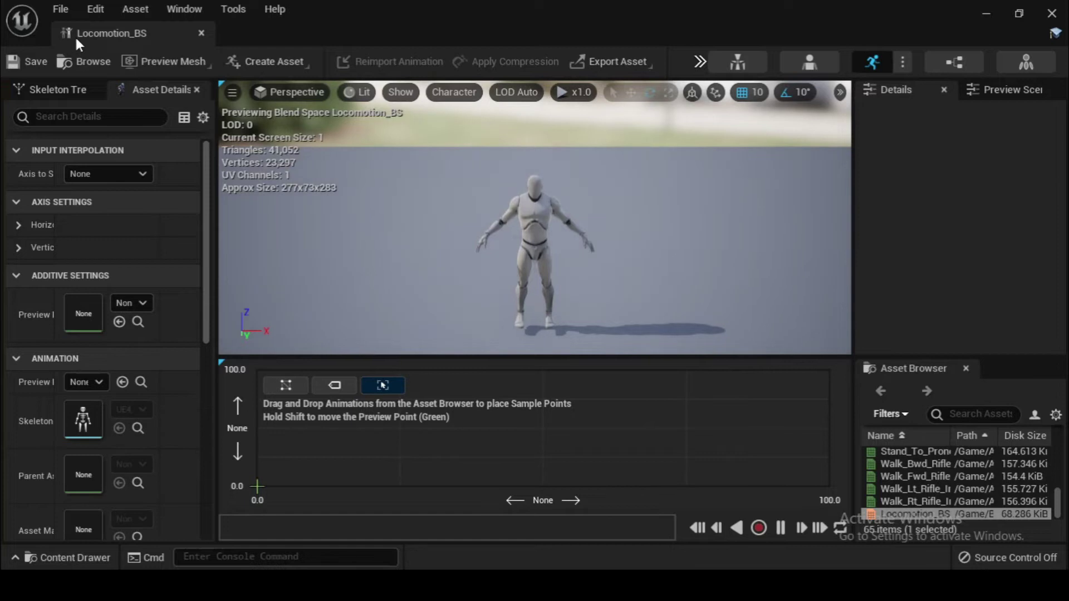
pyautogui.moveTo(112, 34); pyautogui.dragTo(332, 28)
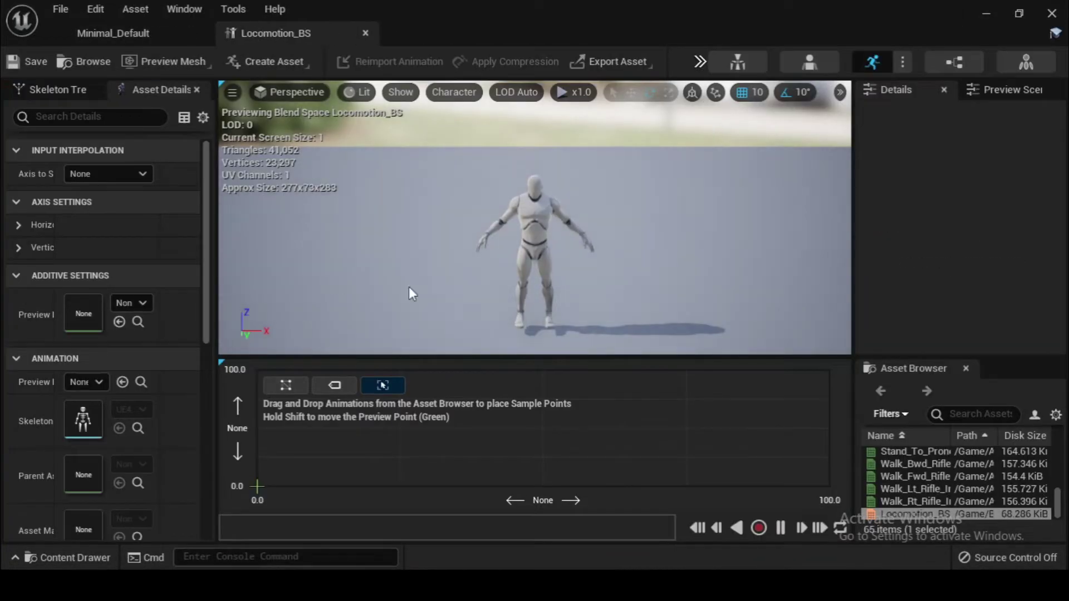
pyautogui.moveTo(60, 235); pyautogui.dragTo(101, 235)
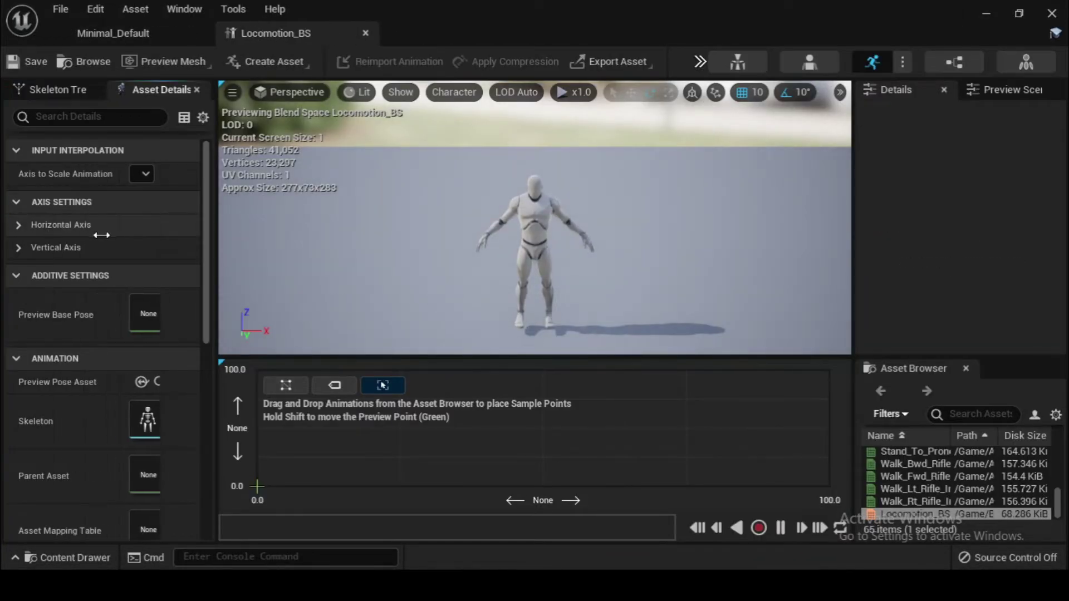
pyautogui.click(20, 224)
pyautogui.click(19, 406)
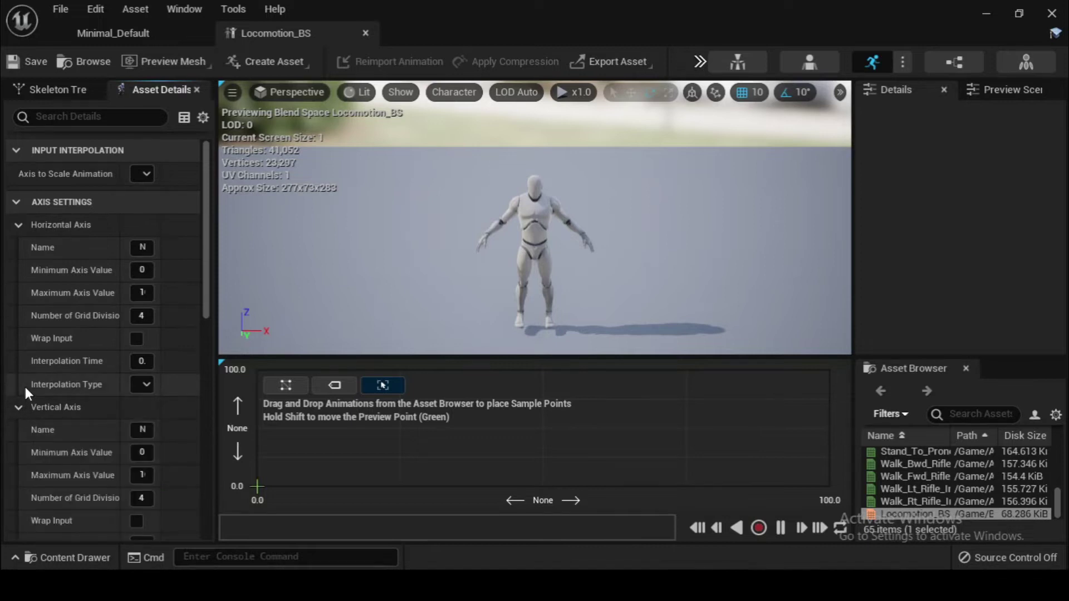
pyautogui.moveTo(216, 318); pyautogui.dragTo(280, 297)
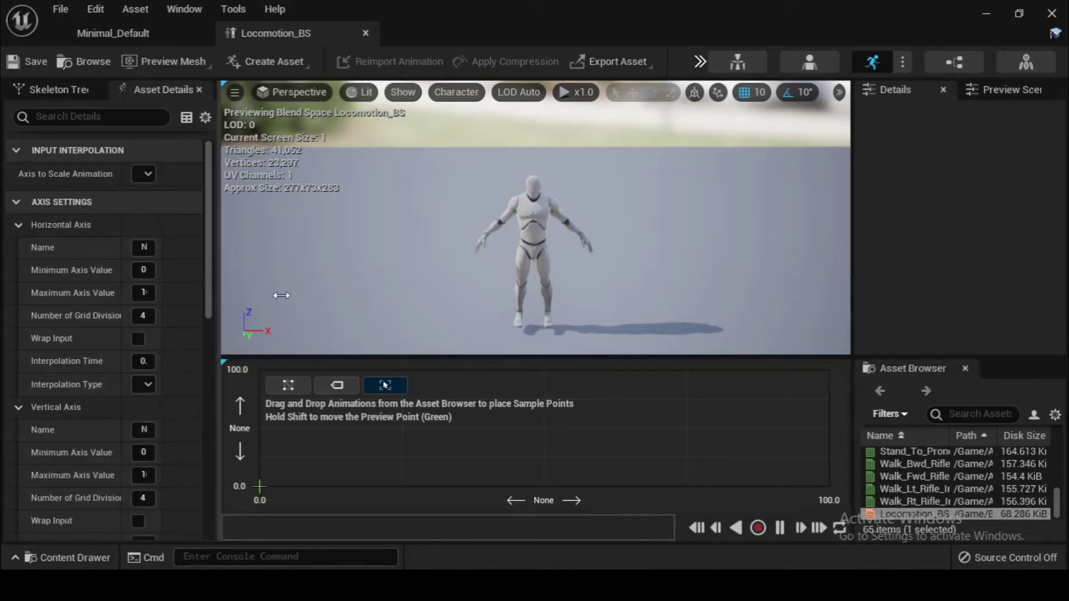
# Name the horizontal axis Direction, undoing a trial 'Speed' vertical axis name.
pyautogui.click(193, 248)
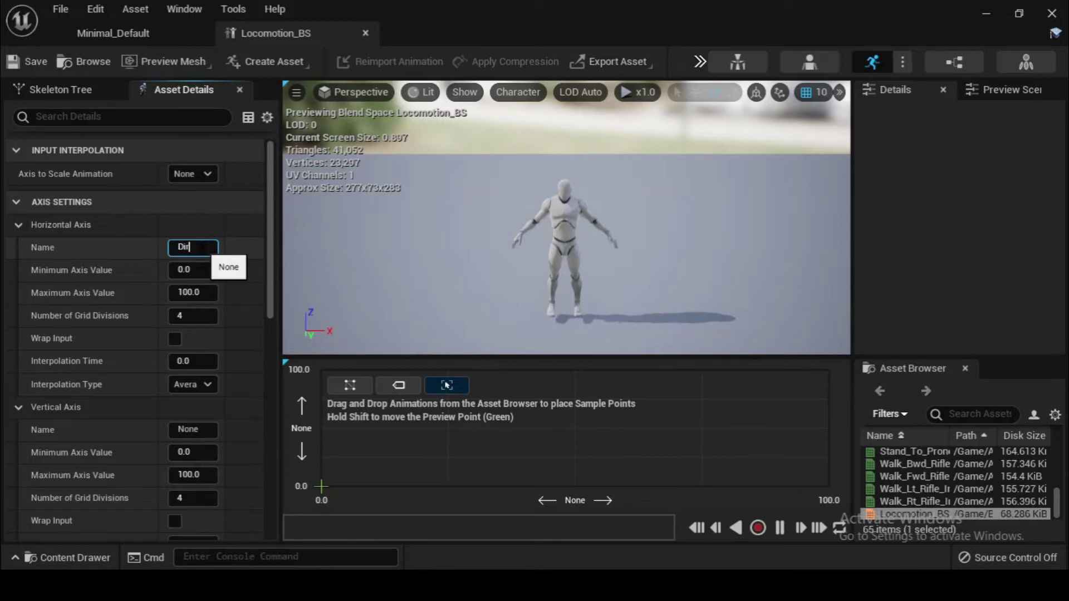
pyautogui.write('Direction')
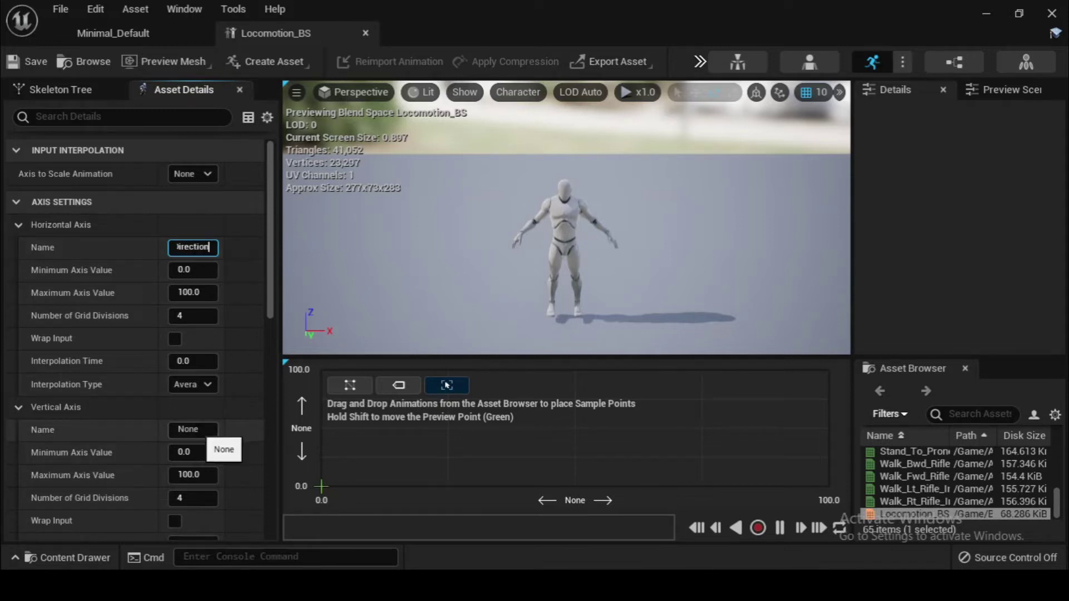
pyautogui.click(194, 429)
pyautogui.write('Spee')
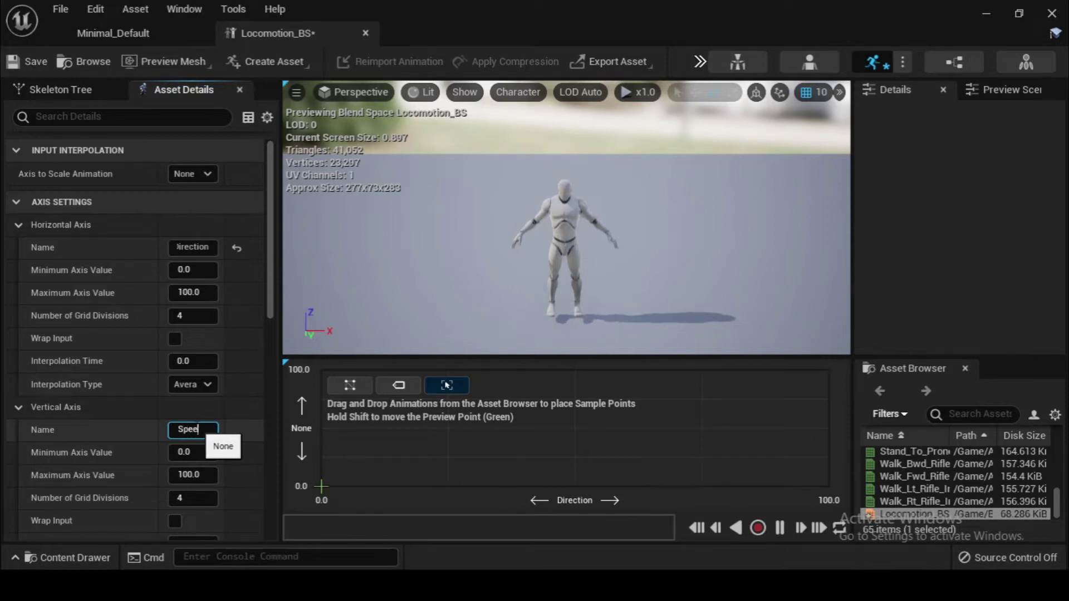
pyautogui.write('d')
pyautogui.press('Return')
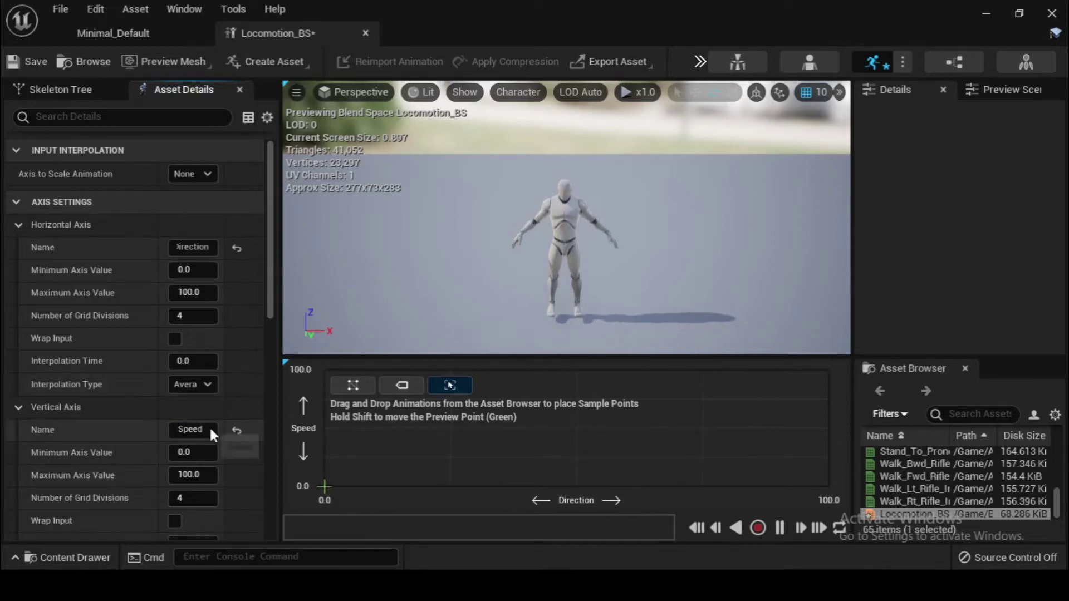
pyautogui.hotkey('ctrl', 'z')
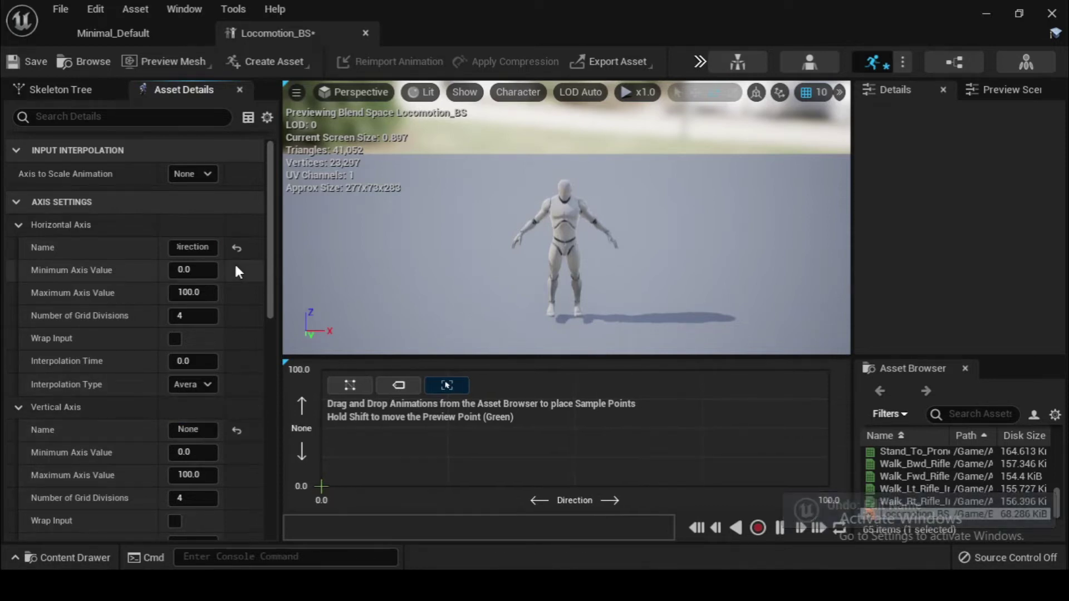
# Set Direction's range to -180 to 180, and name the vertical axis speed with maximum 1000.
pyautogui.click(189, 270)
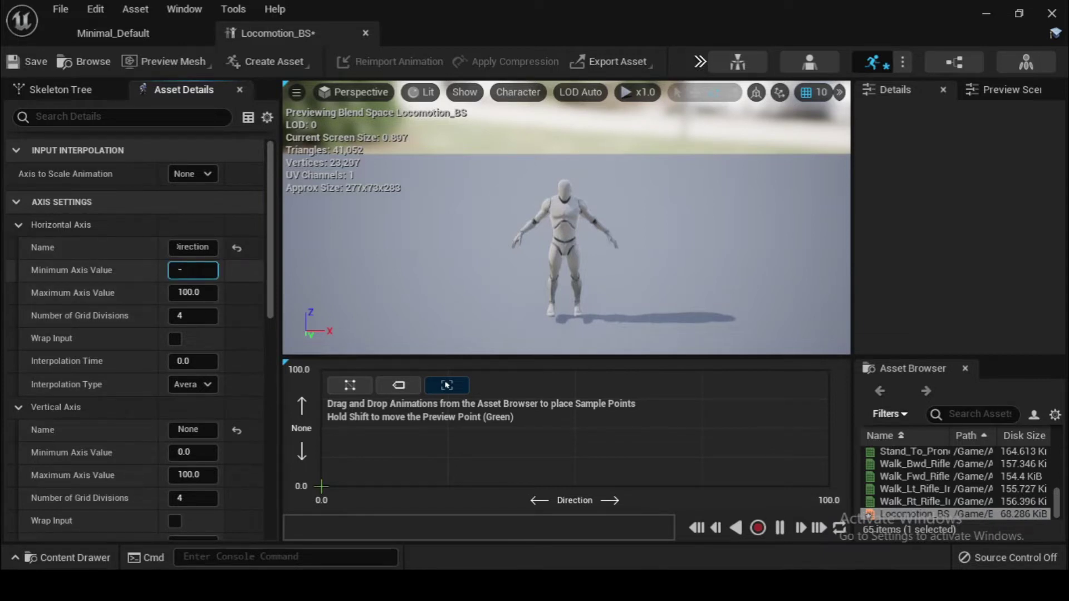
pyautogui.click(206, 290)
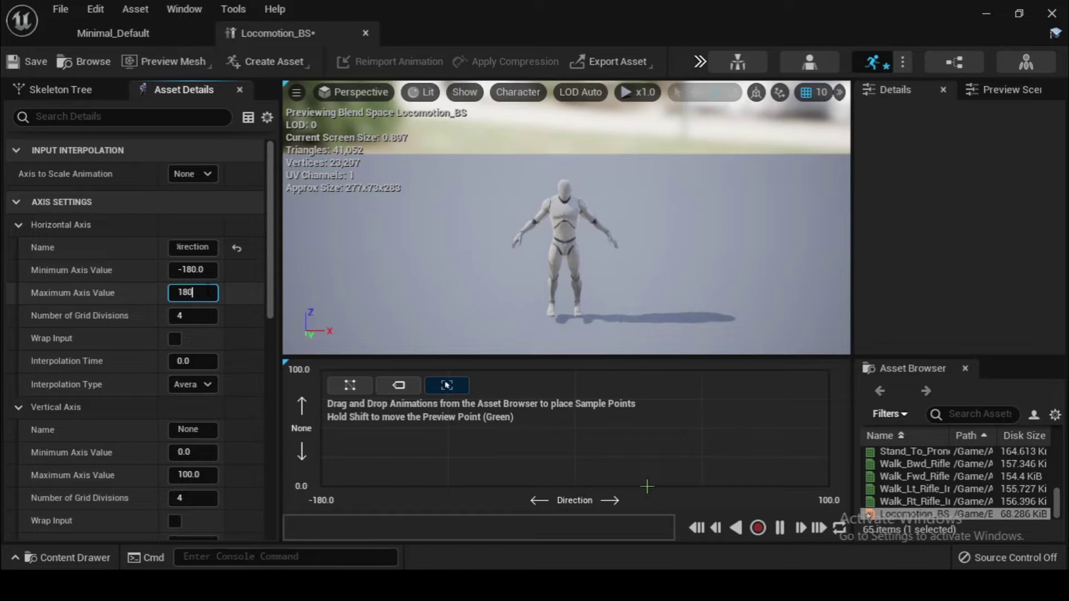
pyautogui.click(192, 429)
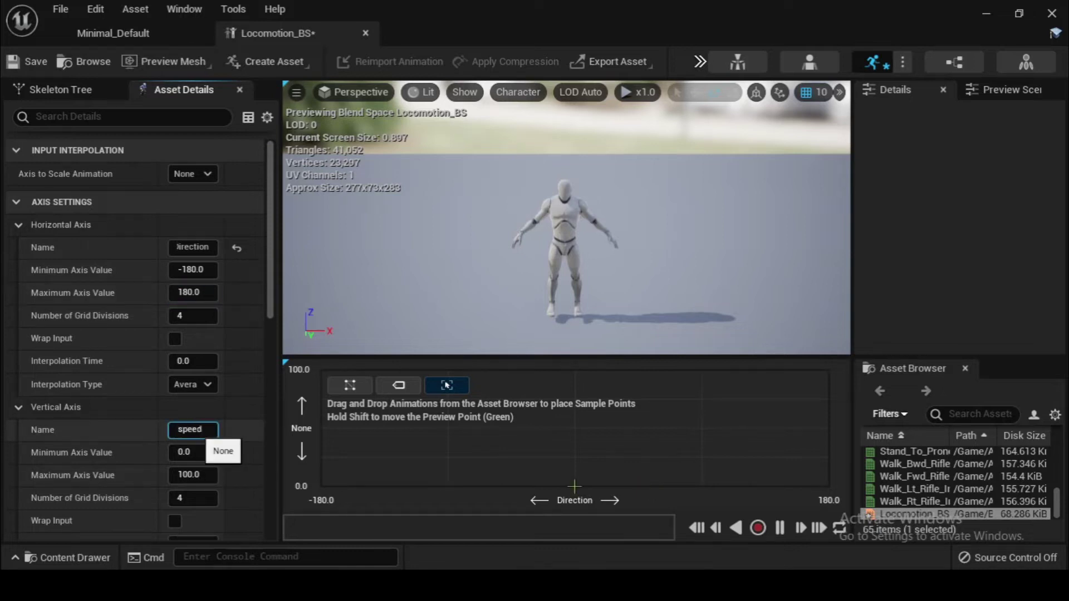
pyautogui.write('speed')
pyautogui.click(202, 476)
pyautogui.write('1000')
pyautogui.press('Return')
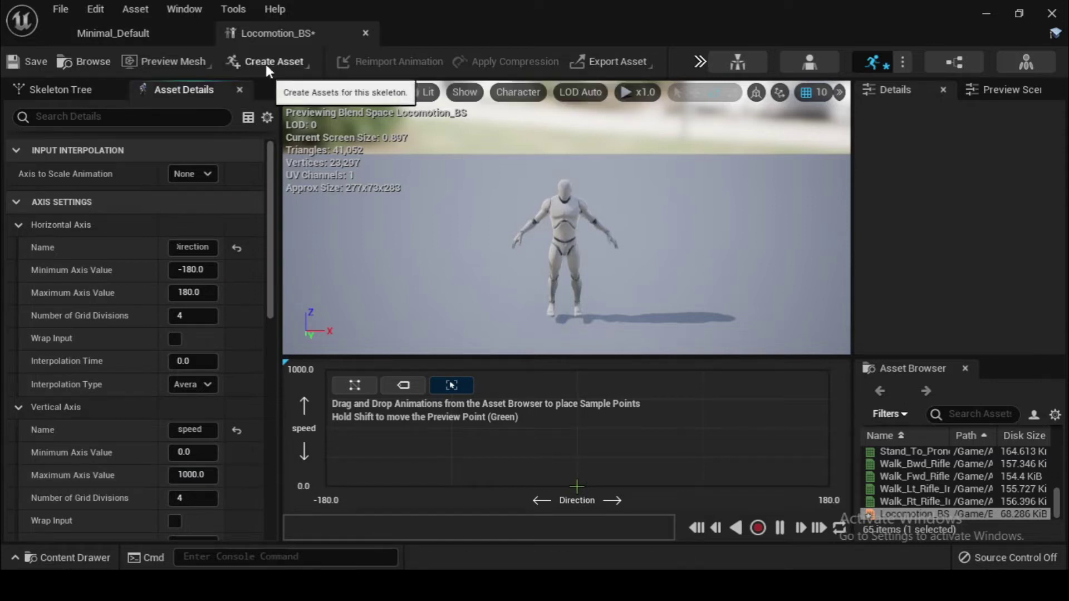
# Save Locomotion_BS and search the Asset Browser for 'idl'.
pyautogui.hotkey('ctrl', 's')
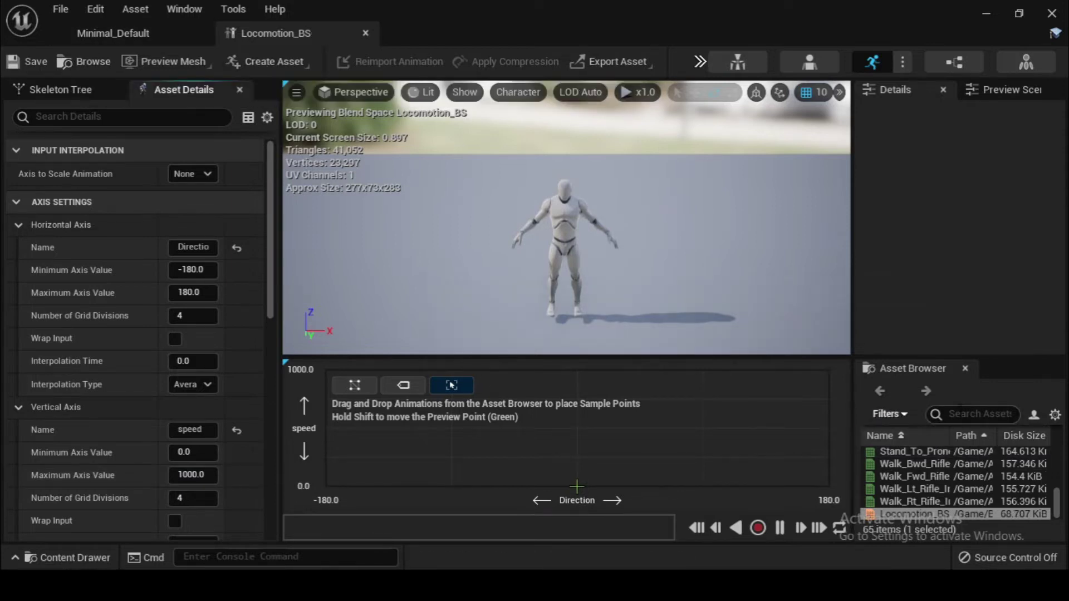
pyautogui.click(974, 415)
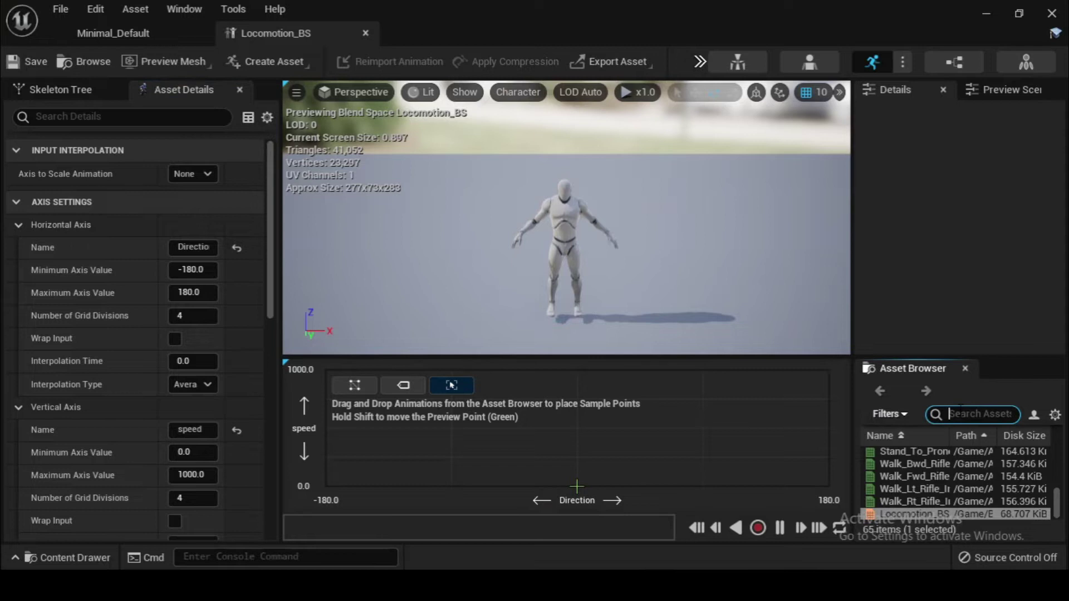
pyautogui.write('idle')
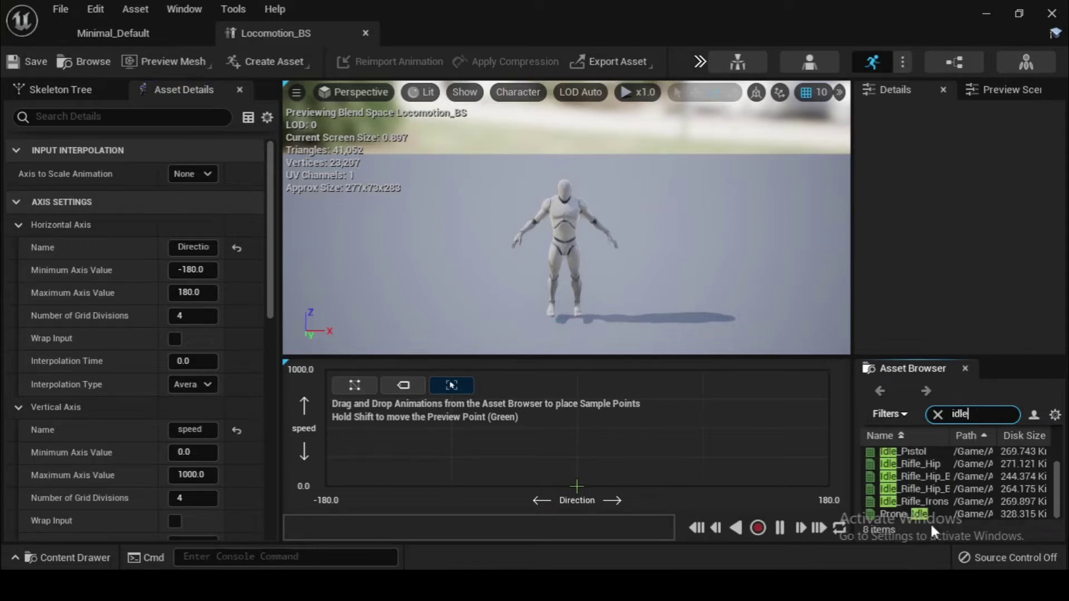
# Select Idle_Rifle_Hip in the idle results and enlarge the blend space graph area.
pyautogui.click(924, 465)
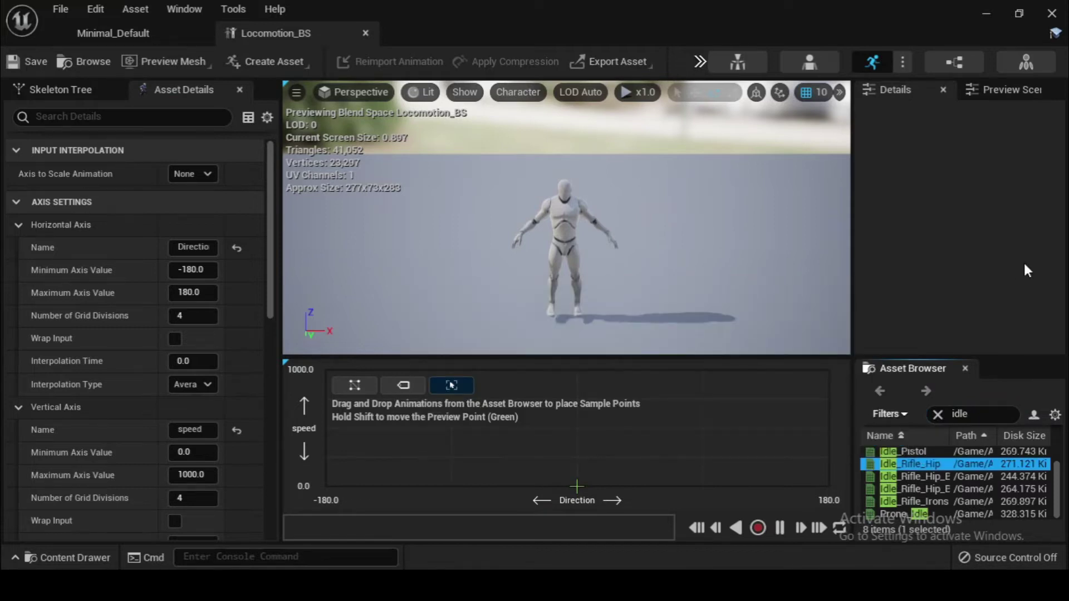
pyautogui.moveTo(786, 356); pyautogui.dragTo(782, 293)
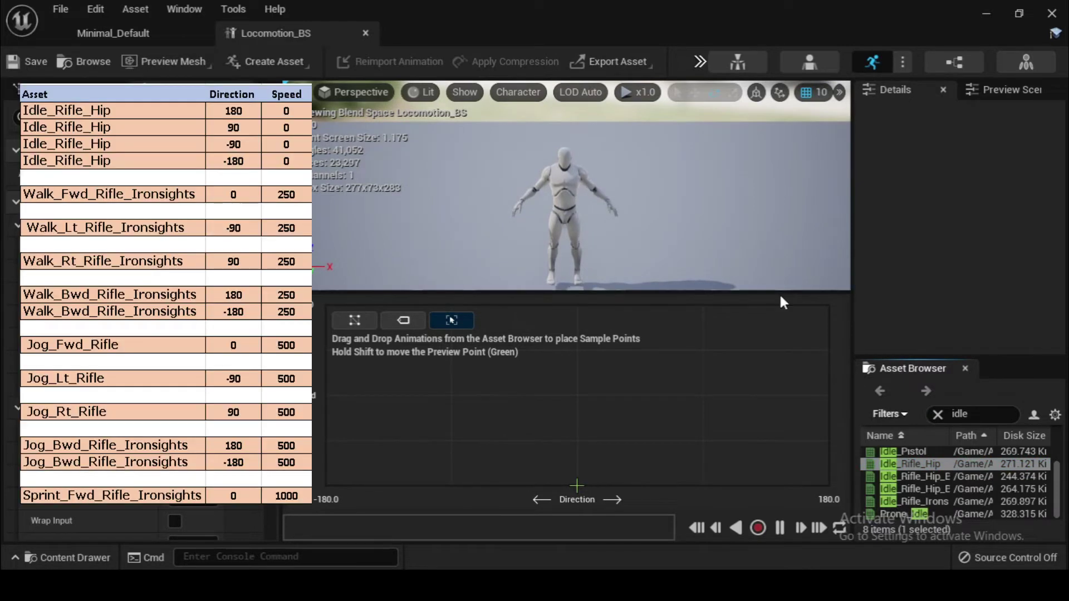
# Place Idle_Rifle_Hip samples on the speed 0 row at directions 180, 90, -90 and -180.
pyautogui.moveTo(925, 461); pyautogui.dragTo(577, 485)
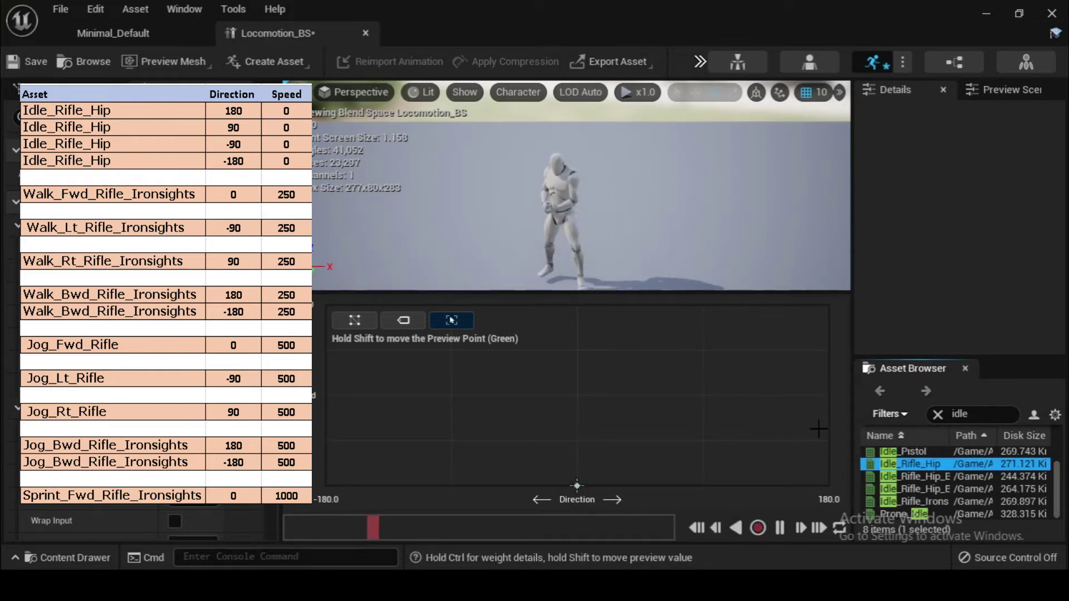
pyautogui.moveTo(911, 464)
pyautogui.mouseDown()
pyautogui.moveTo(906, 477)
pyautogui.moveTo(819, 490)
pyautogui.moveTo(703, 485)
pyautogui.mouseUp()
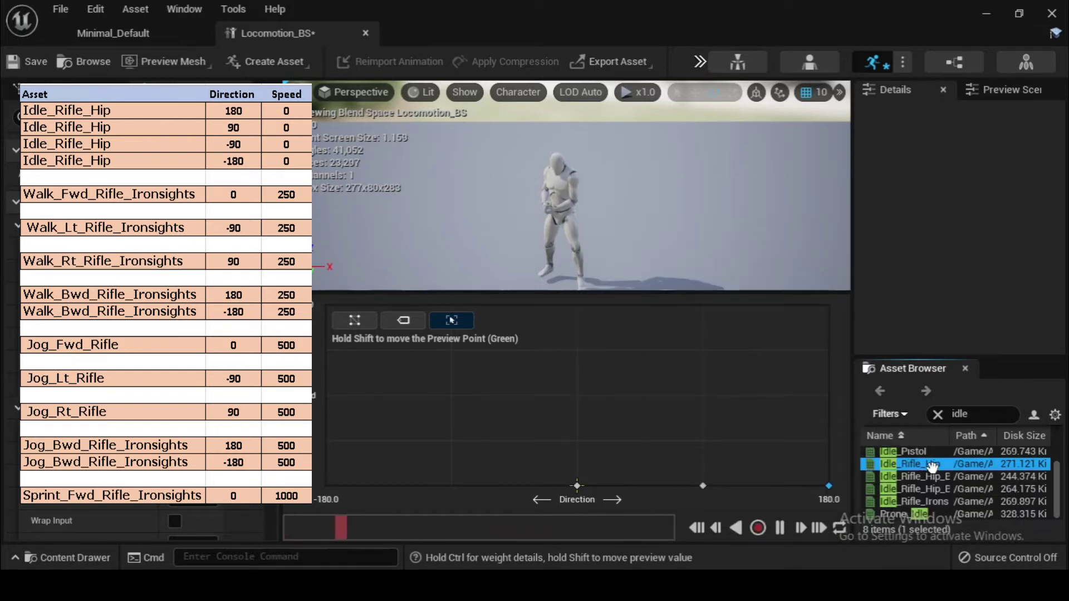
pyautogui.moveTo(911, 463); pyautogui.dragTo(465, 482)
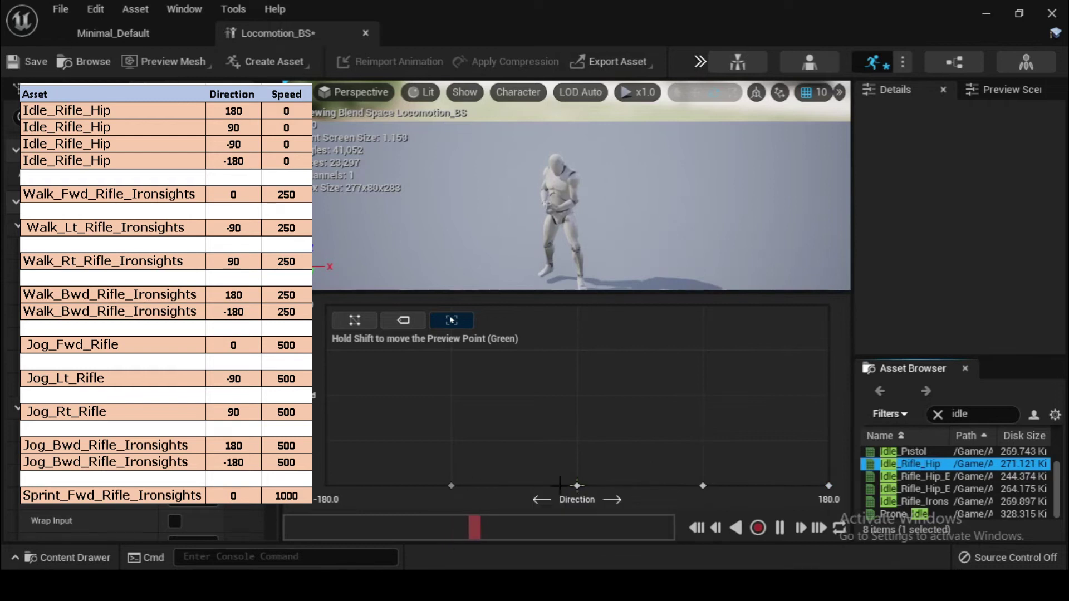
pyautogui.moveTo(938, 464)
pyautogui.moveTo(937, 463); pyautogui.dragTo(326, 483)
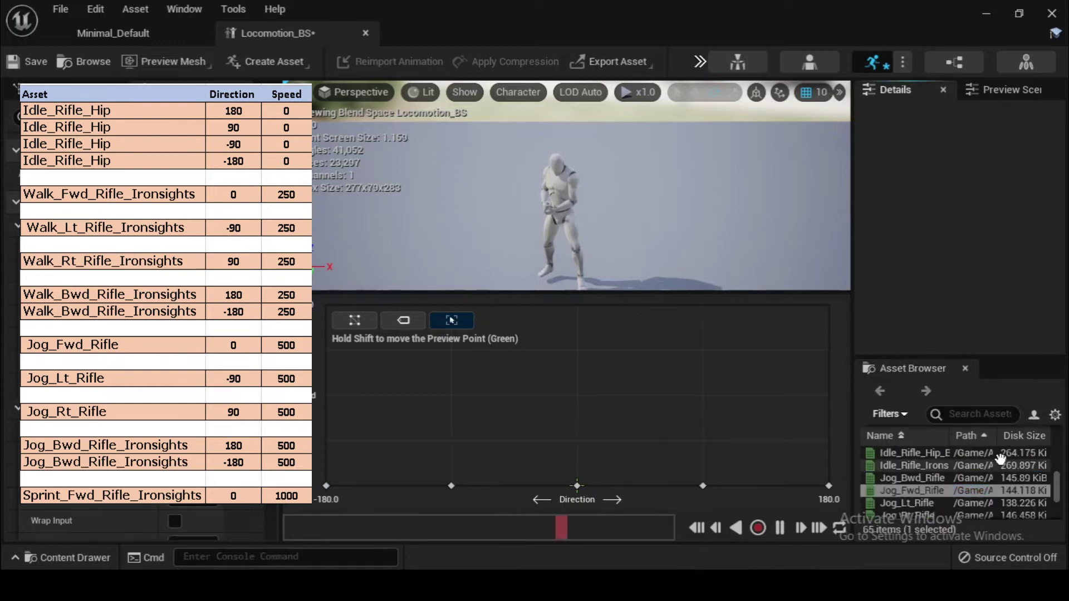
# Search 'walk' and add the forward (0), left (-90) and right (90) rifle walks at speed 250.
pyautogui.click(993, 413)
pyautogui.write('walk')
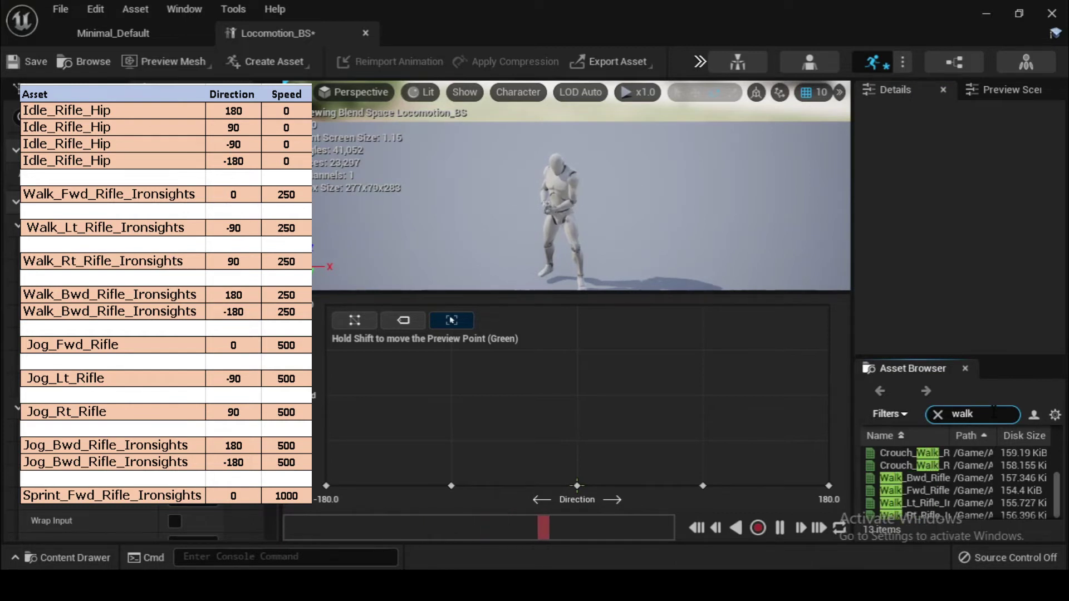
pyautogui.click(915, 479)
pyautogui.moveTo(915, 480); pyautogui.dragTo(584, 438)
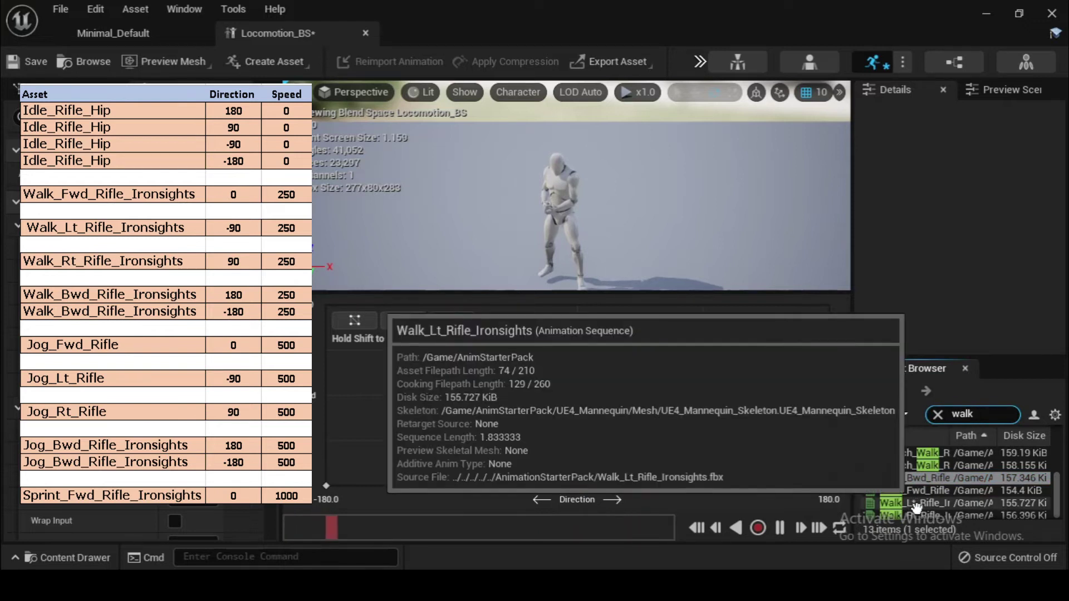
pyautogui.moveTo(918, 504); pyautogui.dragTo(460, 431)
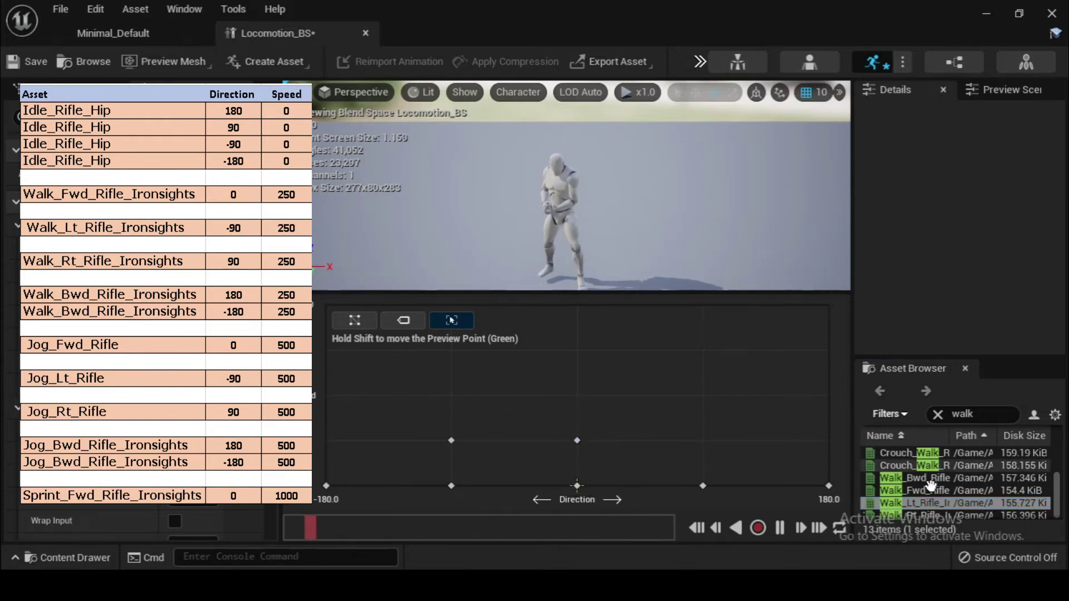
pyautogui.click(926, 516)
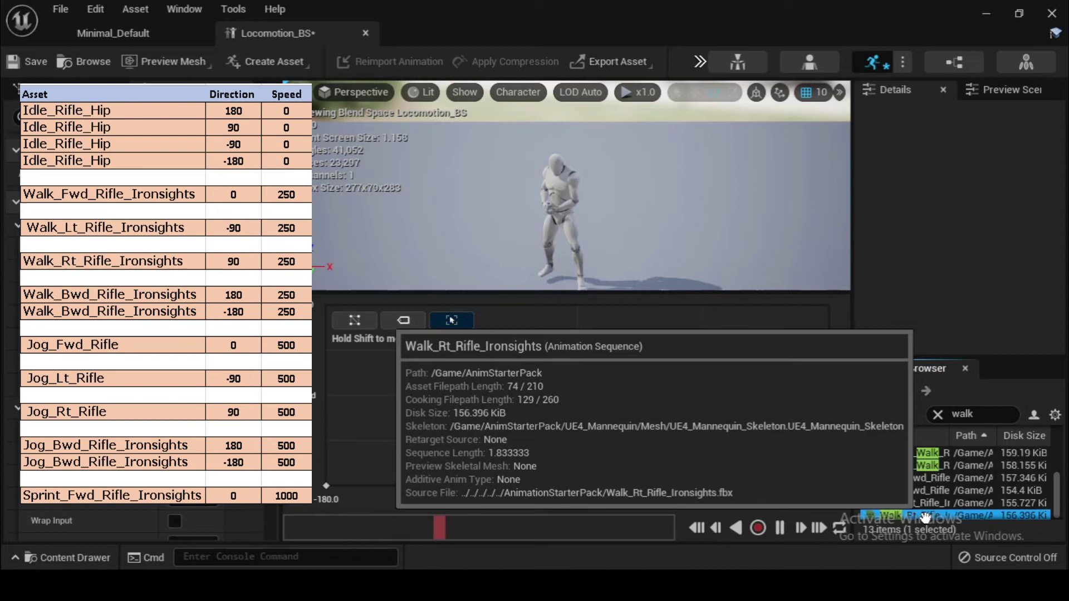
pyautogui.moveTo(925, 516); pyautogui.dragTo(699, 436)
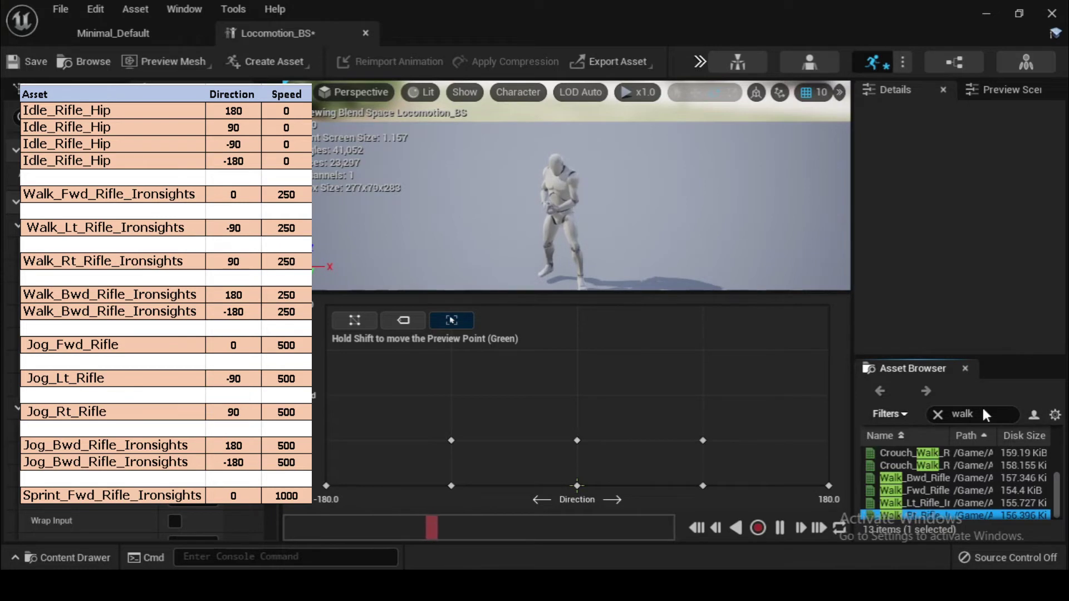
# Add the backward rifle walk samples at directions 180 and -180, speed 250.
pyautogui.scroll(-1, 918, 479)
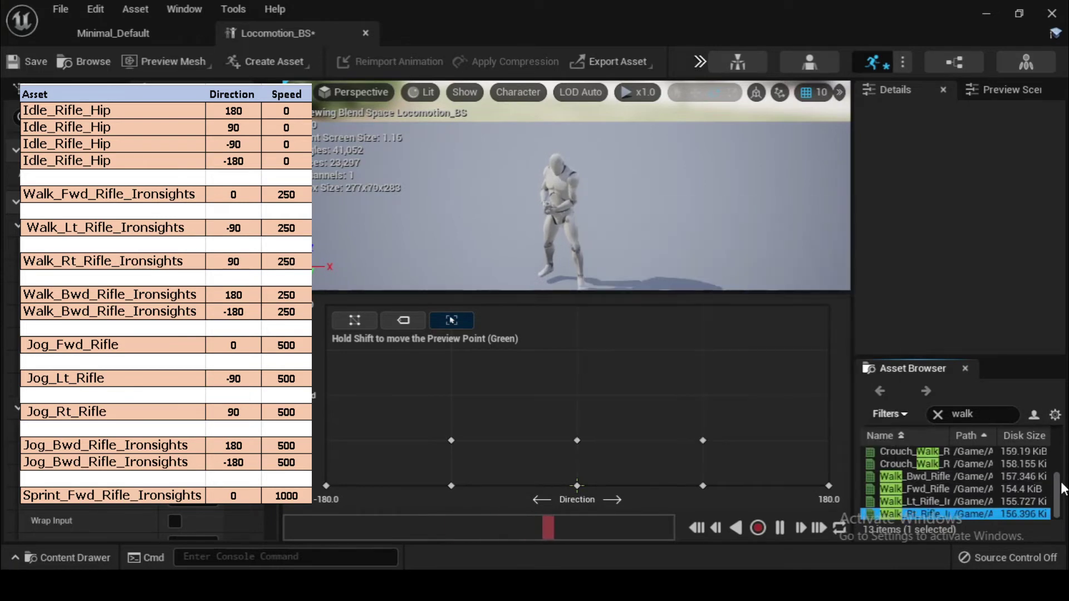
pyautogui.click(913, 477)
pyautogui.moveTo(913, 477); pyautogui.dragTo(802, 429)
pyautogui.moveTo(916, 476); pyautogui.dragTo(329, 440)
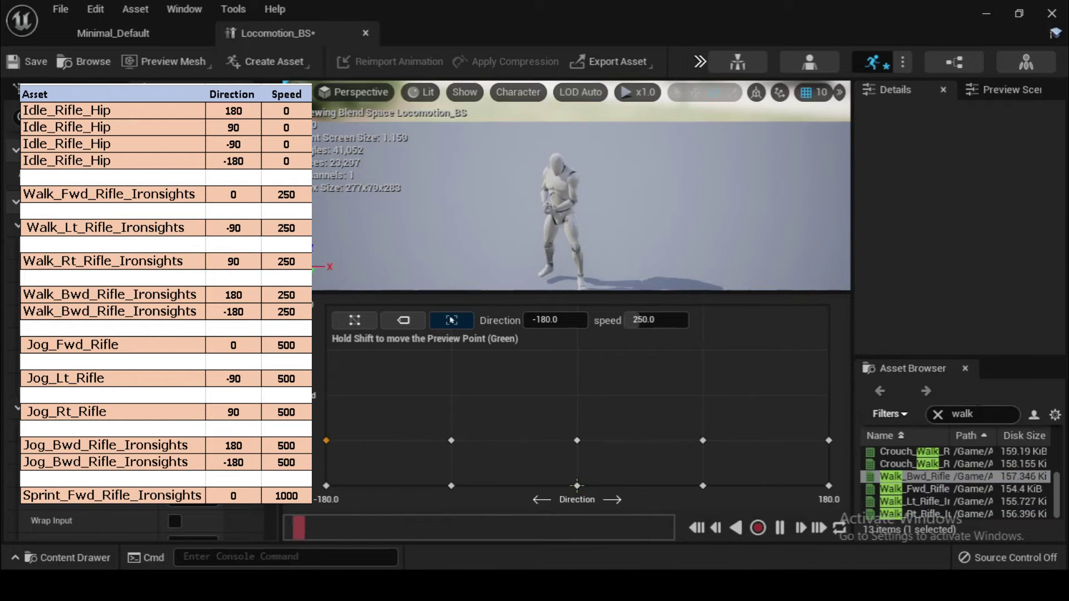
pyautogui.click(962, 414)
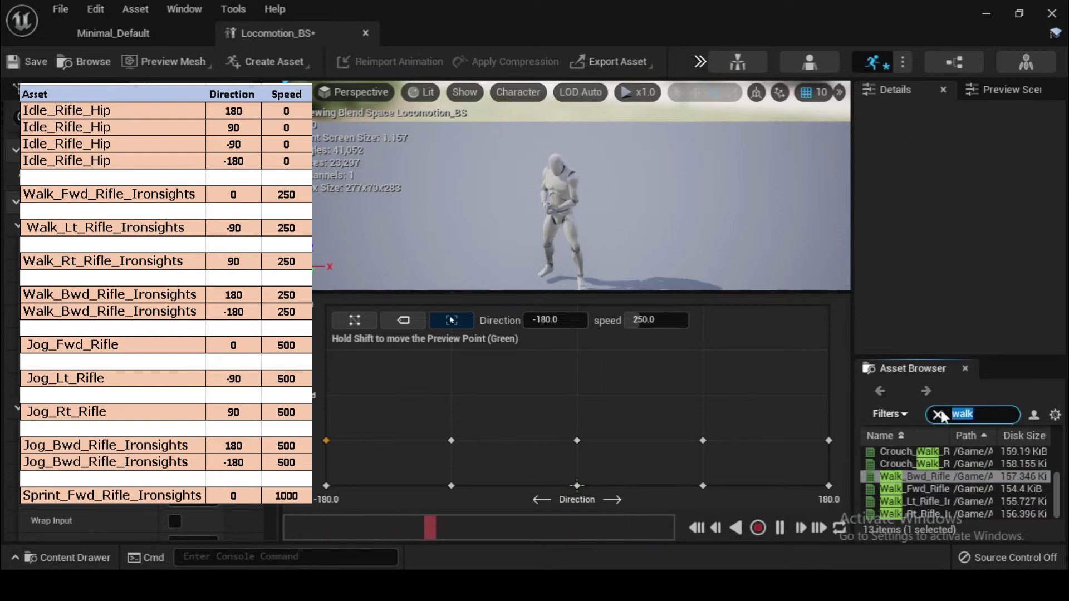
# Search 'jog' and add Jog_Fwd_Rifle (0), Jog_Lt_Rifle (-90) and Jog_Rt_Rifle (90) at speed 500.
pyautogui.write('jog_')
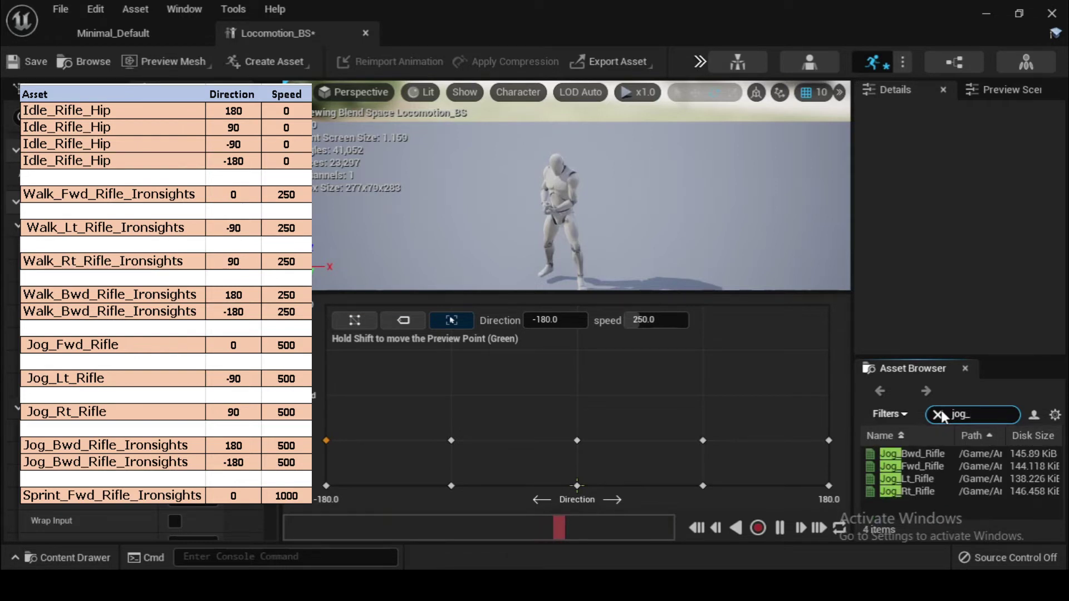
pyautogui.moveTo(913, 466); pyautogui.dragTo(577, 394)
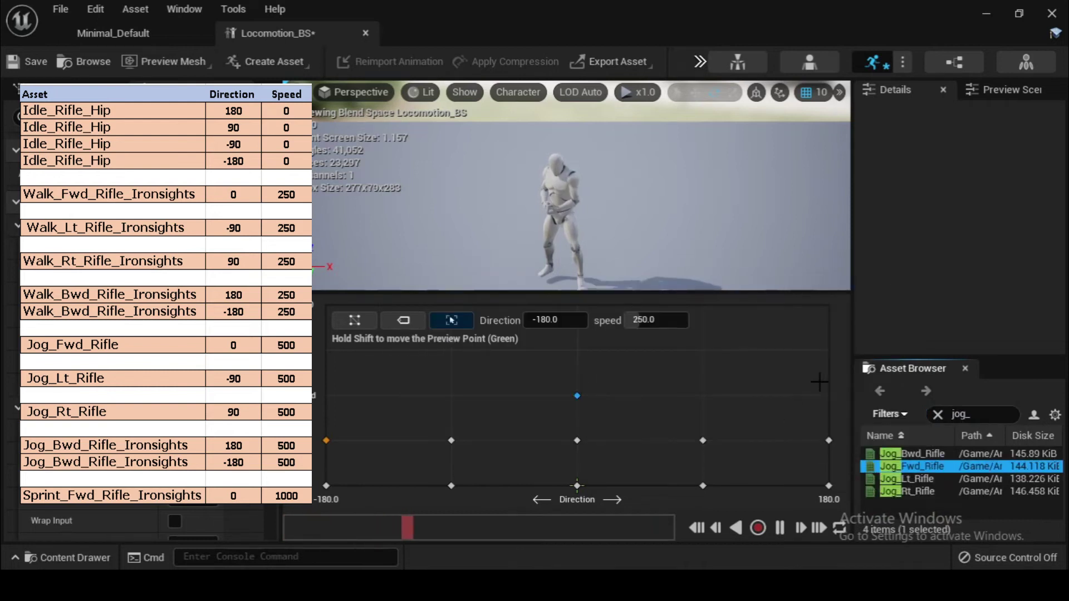
pyautogui.click(920, 478)
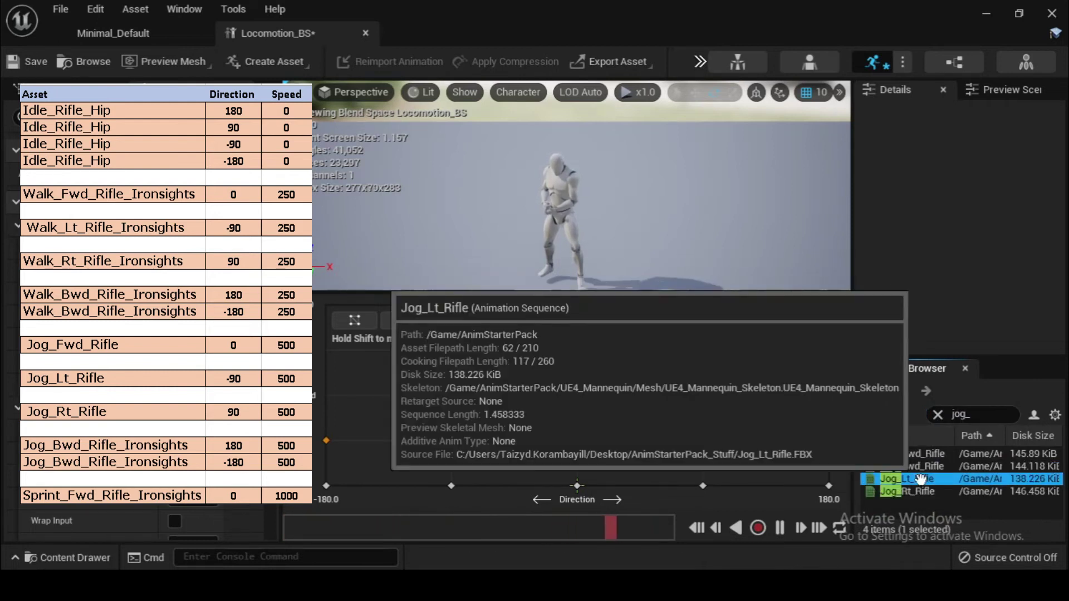
pyautogui.moveTo(920, 478); pyautogui.dragTo(455, 392)
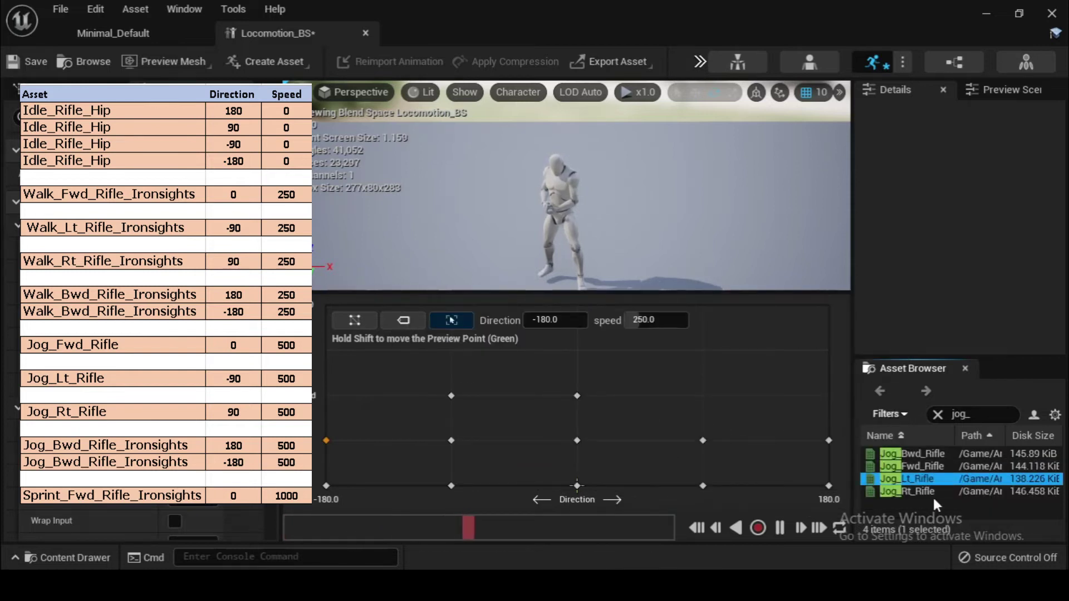
pyautogui.click(909, 491)
pyautogui.moveTo(908, 491); pyautogui.dragTo(707, 395)
# Add Jog_Bwd_Rifle samples at directions 180 and -180, speed 500.
pyautogui.click(916, 454)
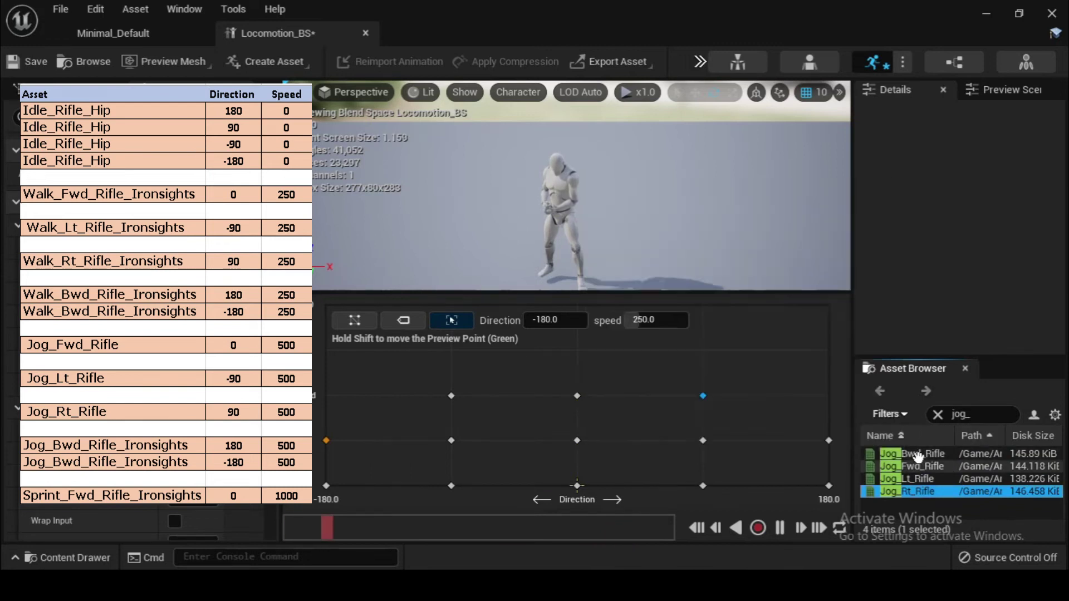
pyautogui.moveTo(916, 454); pyautogui.dragTo(826, 387)
pyautogui.moveTo(937, 444); pyautogui.dragTo(460, 359)
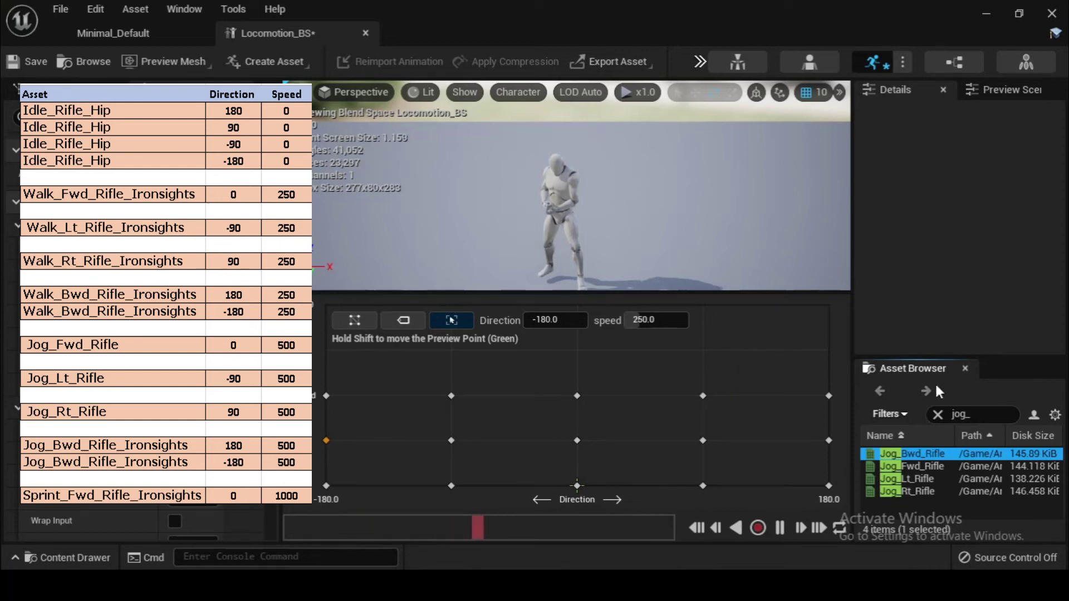
pyautogui.click(941, 413)
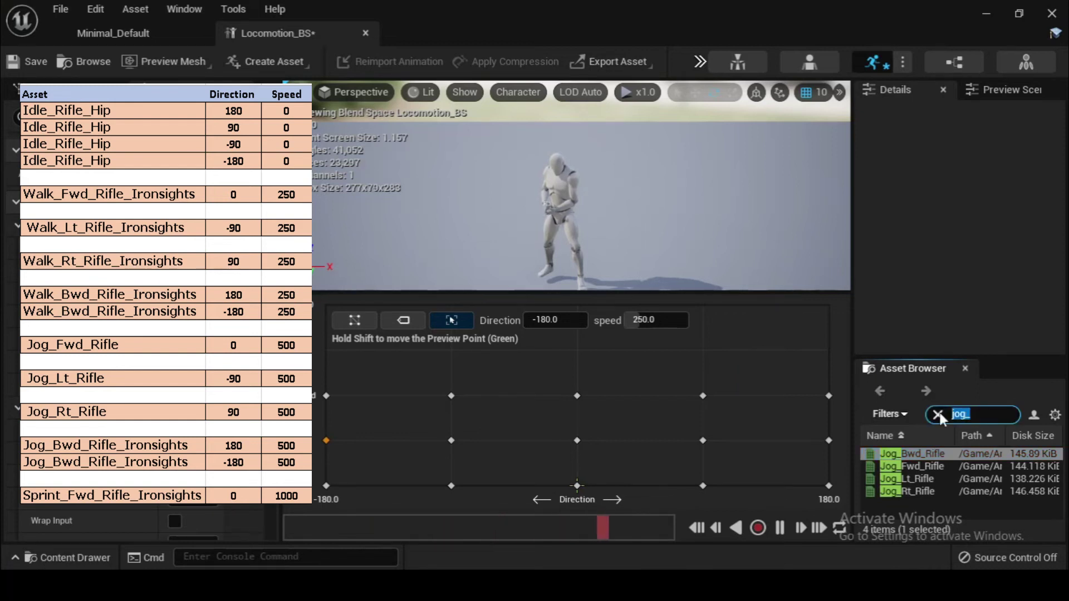
# Search 'sprin', place Sprint_Fwd_Rifle at direction 0, speed 1000, and save Locomotion_BS.
pyautogui.write('sprin')
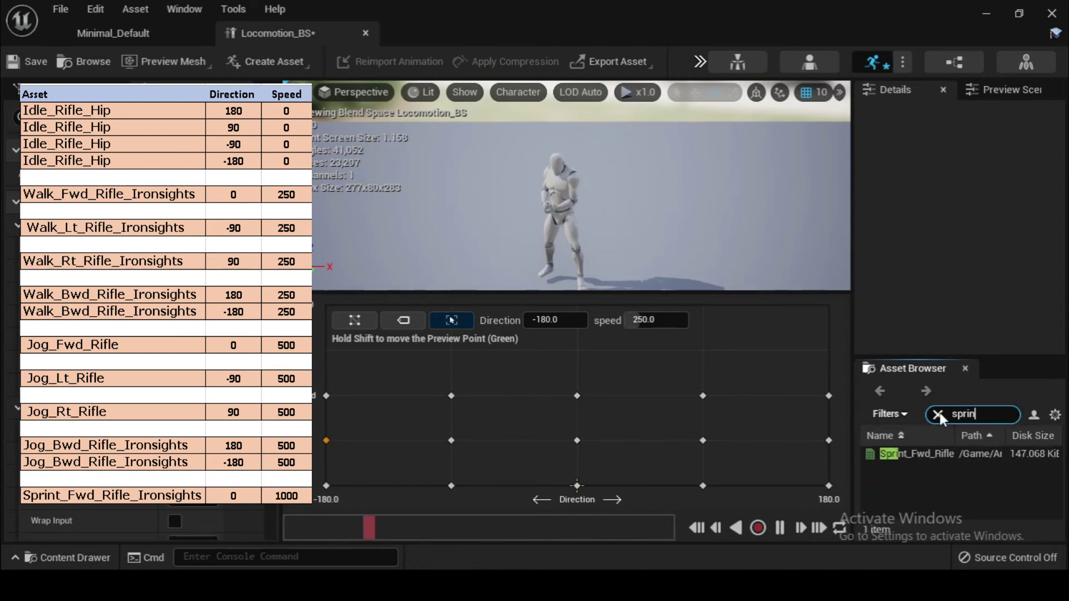
pyautogui.click(928, 454)
pyautogui.moveTo(779, 417); pyautogui.dragTo(575, 337)
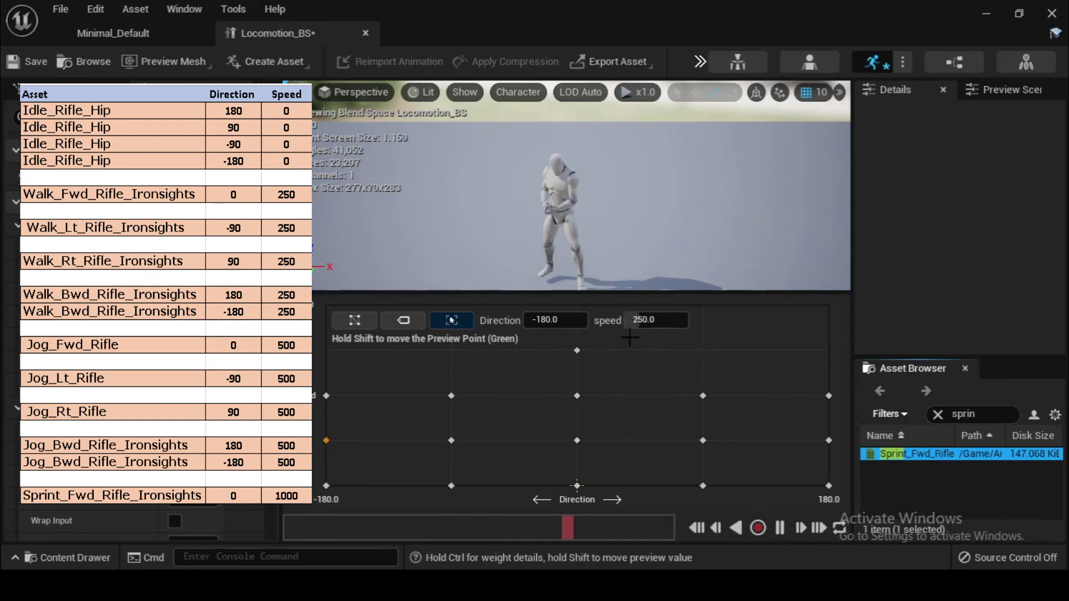
pyautogui.moveTo(578, 350)
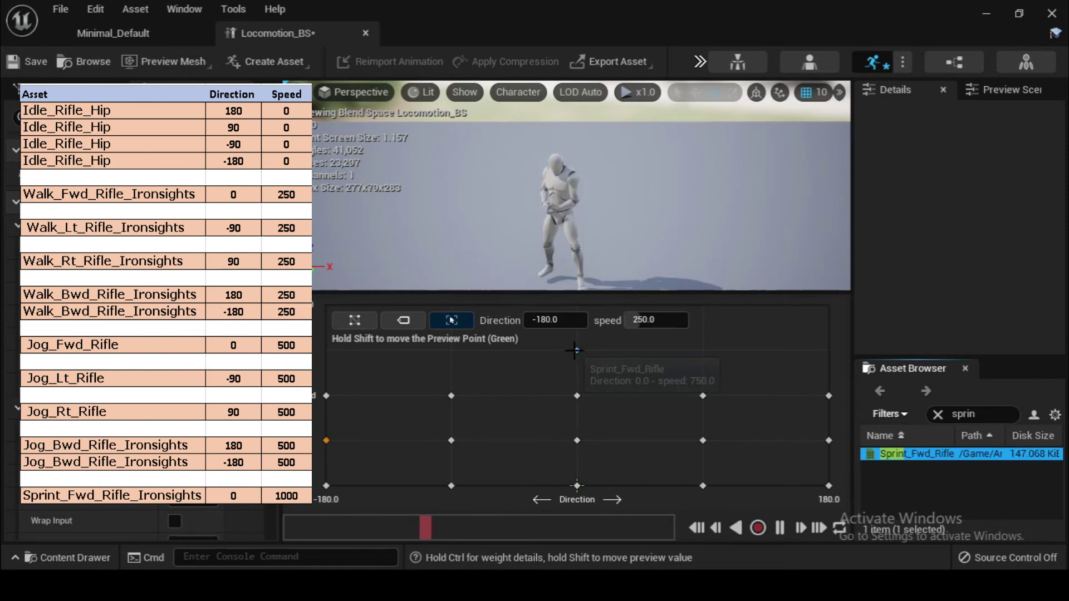
pyautogui.moveTo(575, 350); pyautogui.dragTo(576, 305)
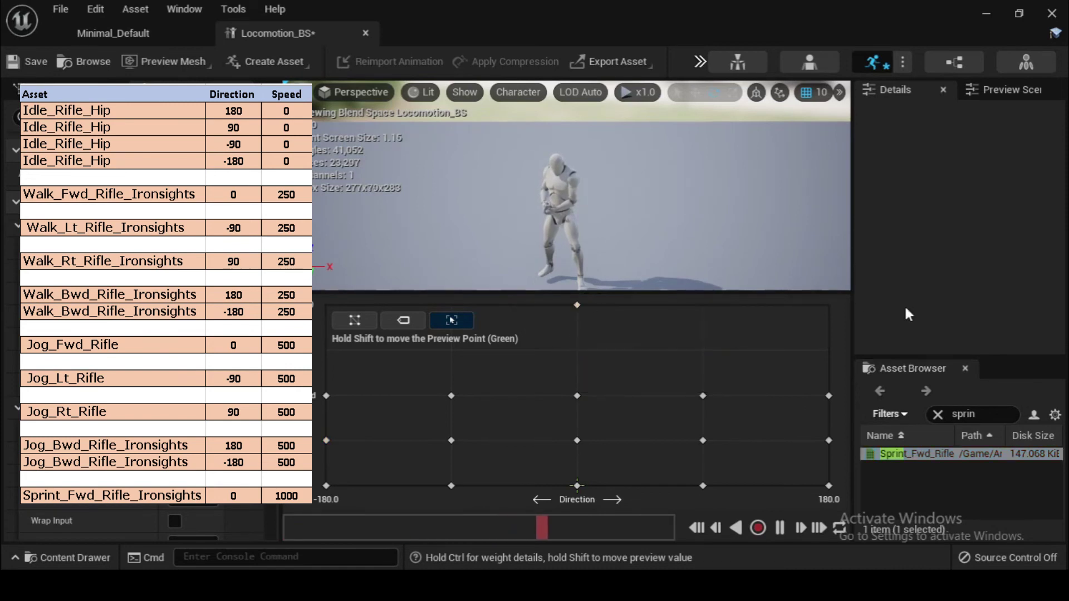
pyautogui.hotkey('ctrl', 's')
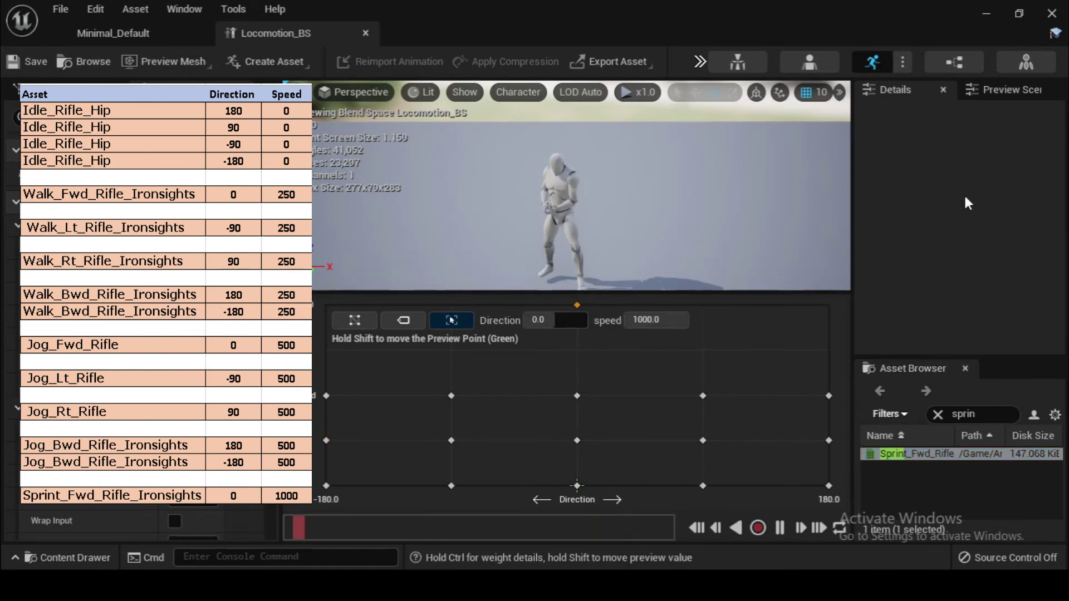